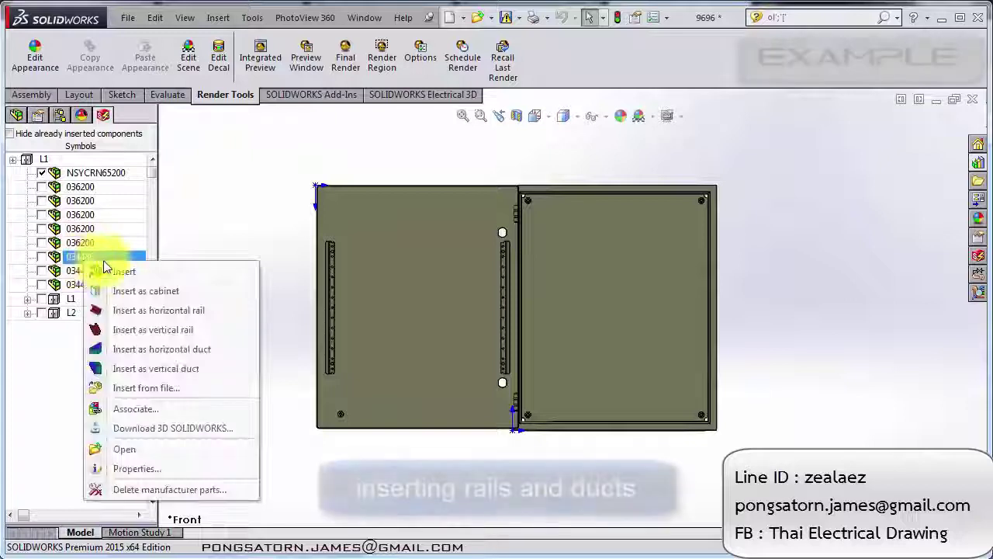
# Step: Mount the first 034486 horizontal rail on the back plate, shortened to length 300
pyautogui.click(147, 311)
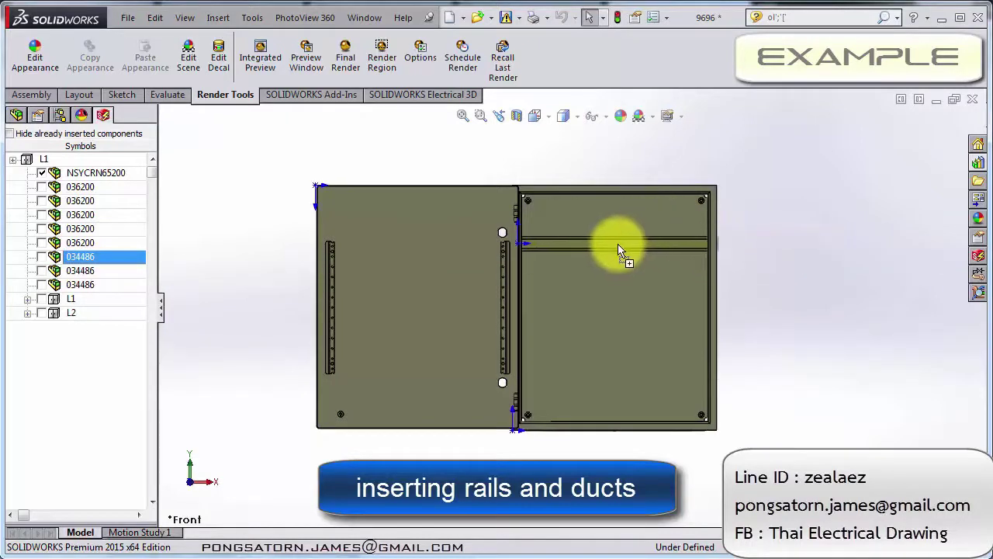
pyautogui.click(618, 241)
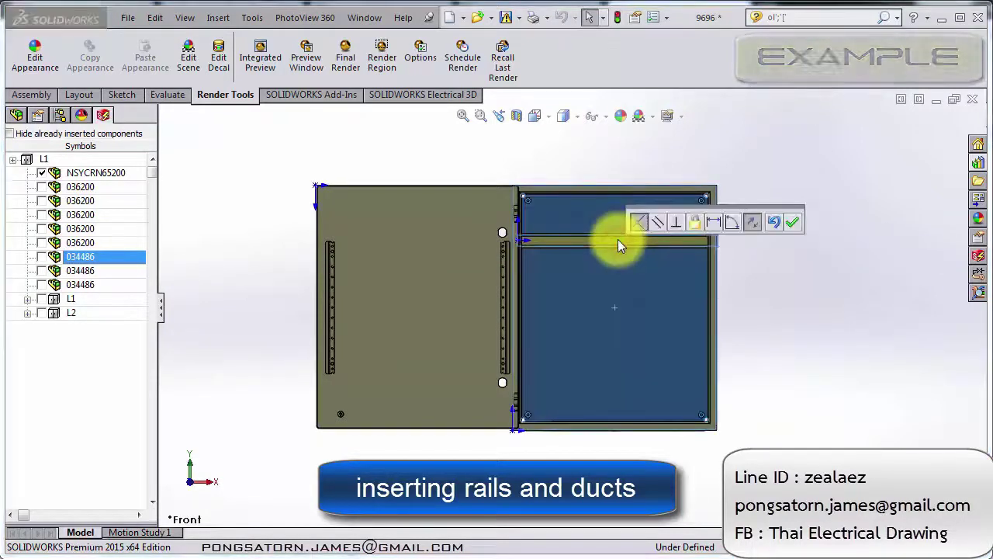
pyautogui.click(792, 224)
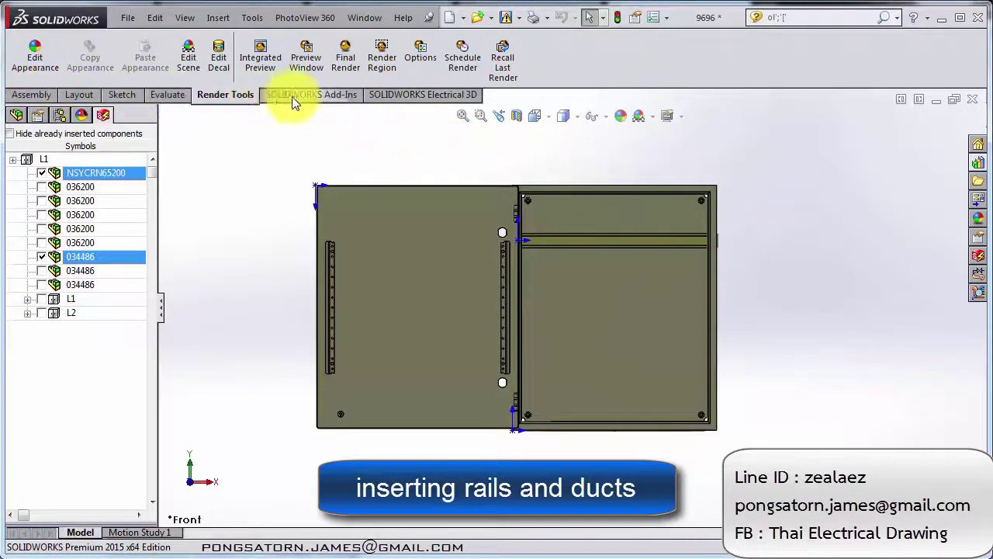
pyautogui.click(405, 95)
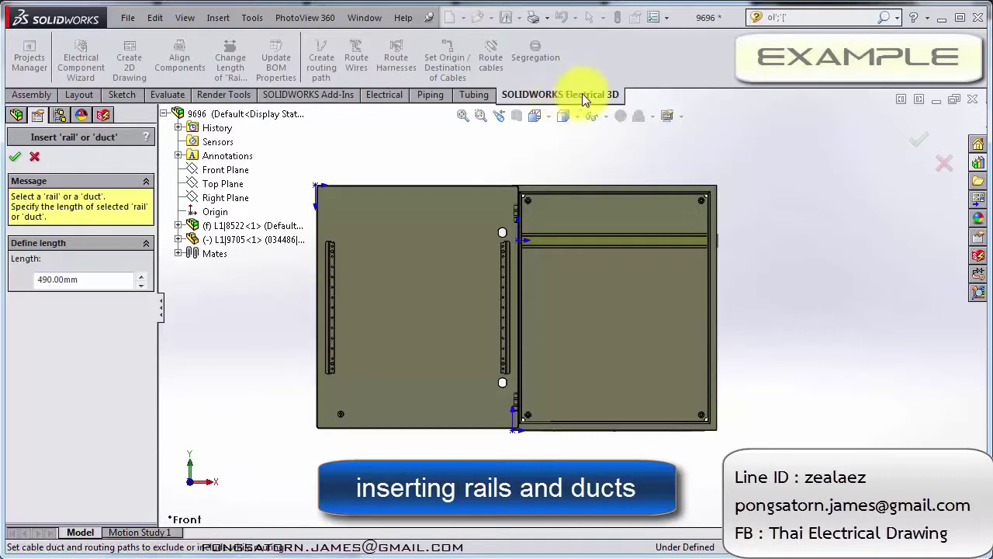
pyautogui.doubleClick(78, 280)
pyautogui.write('300')
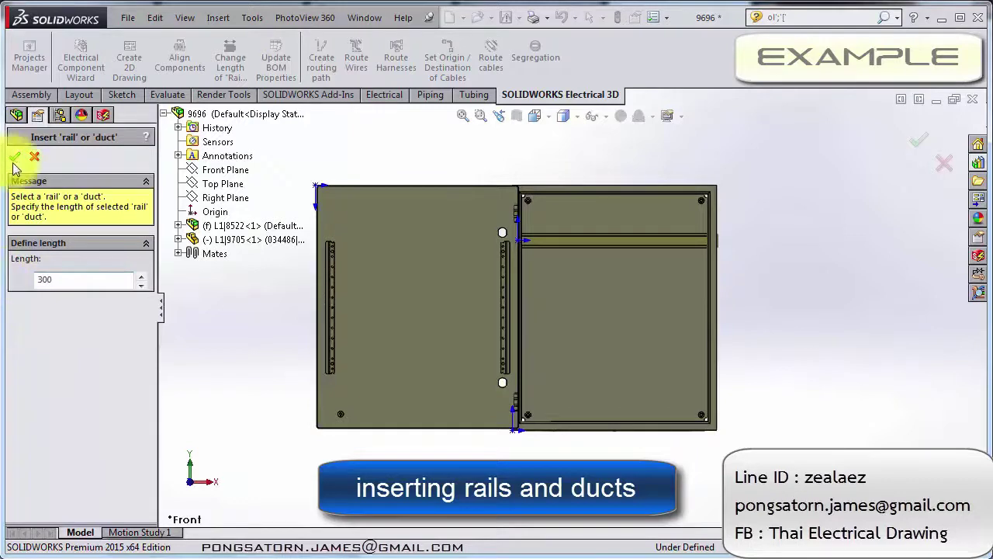
pyautogui.click(15, 158)
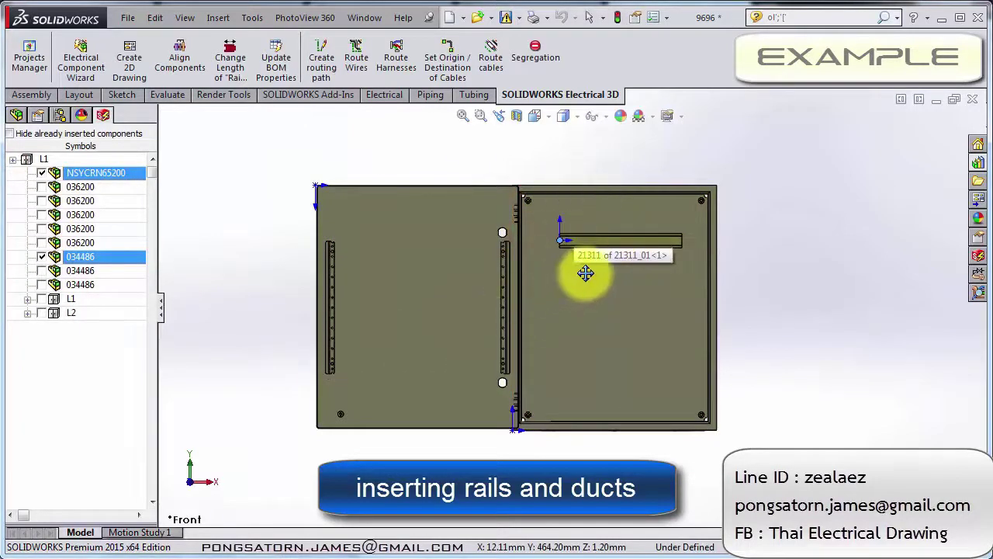
# Step: Mount another 034486 horizontal rail on the back plate at the same shortened length
pyautogui.rightClick(87, 270)
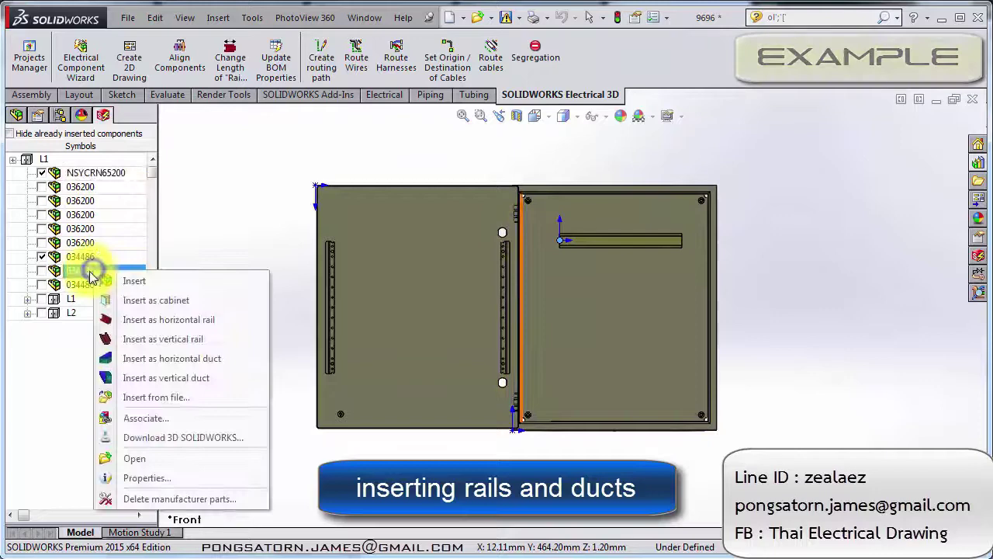
pyautogui.click(169, 301)
pyautogui.click(614, 310)
pyautogui.click(704, 339)
pyautogui.write('3')
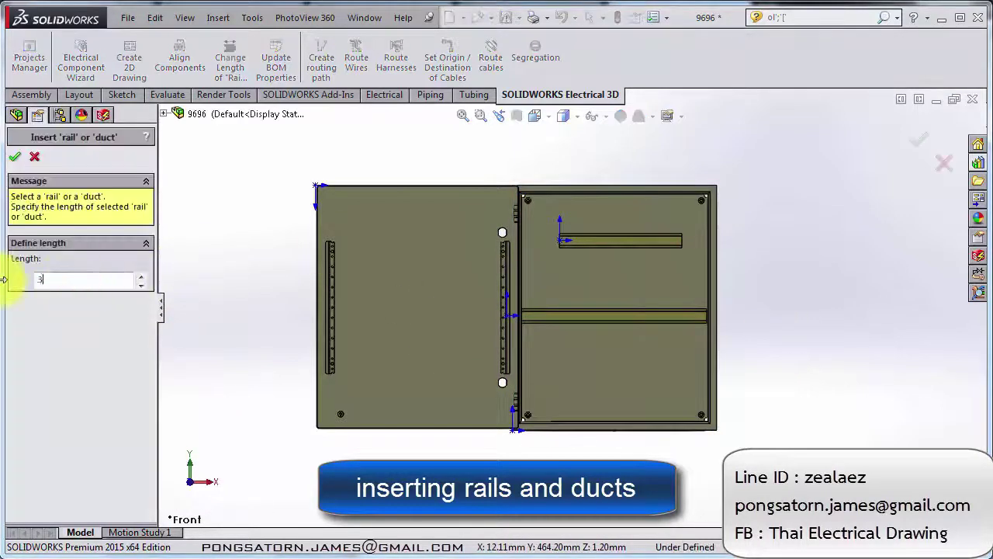
pyautogui.press('Return')
pyautogui.rightClick(87, 193)
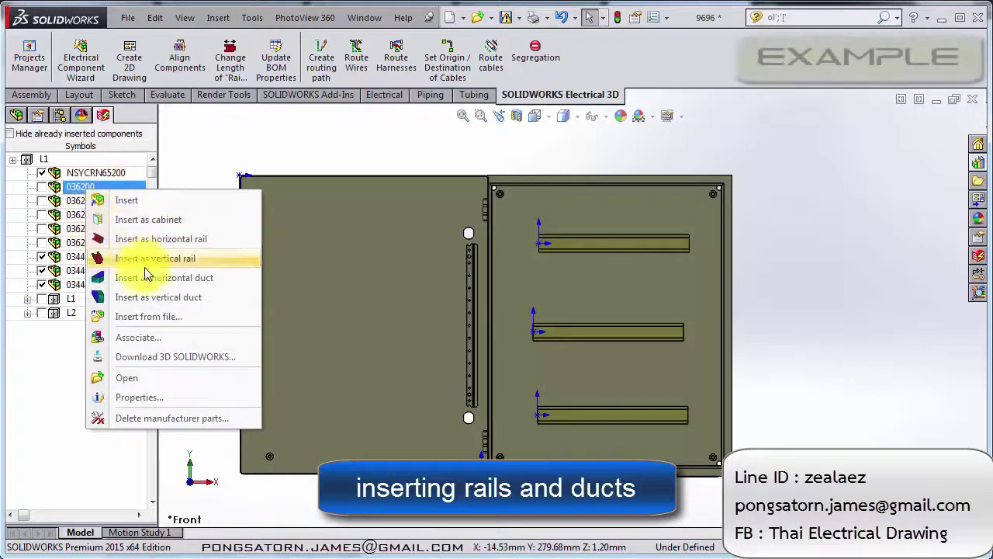
# Step: Insert a 036200 vertical duct along the cabinet's right edge at length 500, then fit the view
pyautogui.click(159, 296)
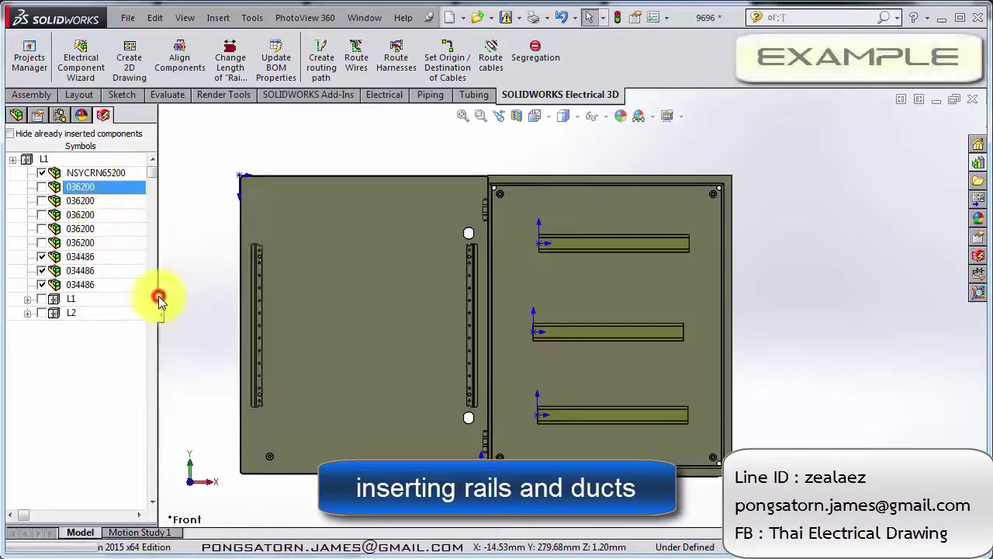
pyautogui.click(702, 298)
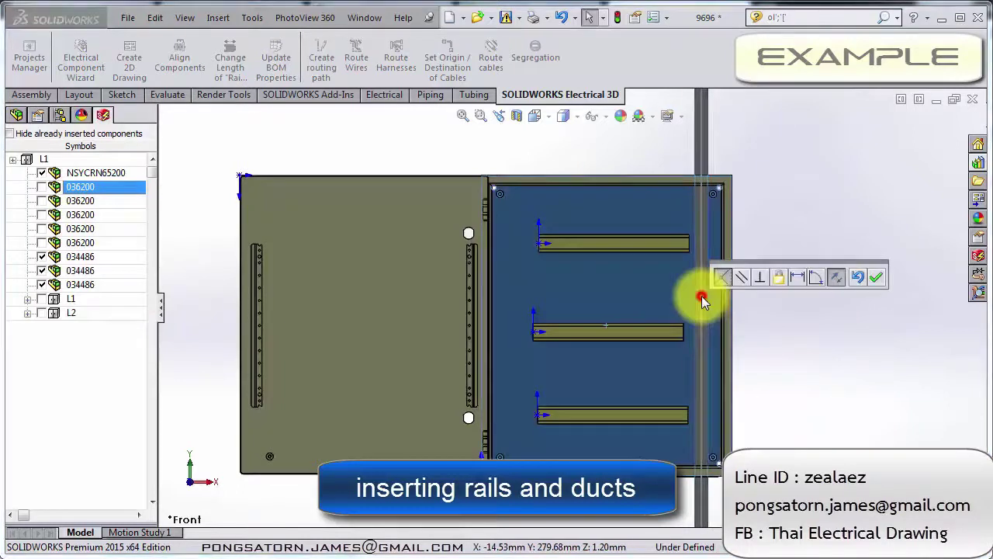
pyautogui.click(874, 277)
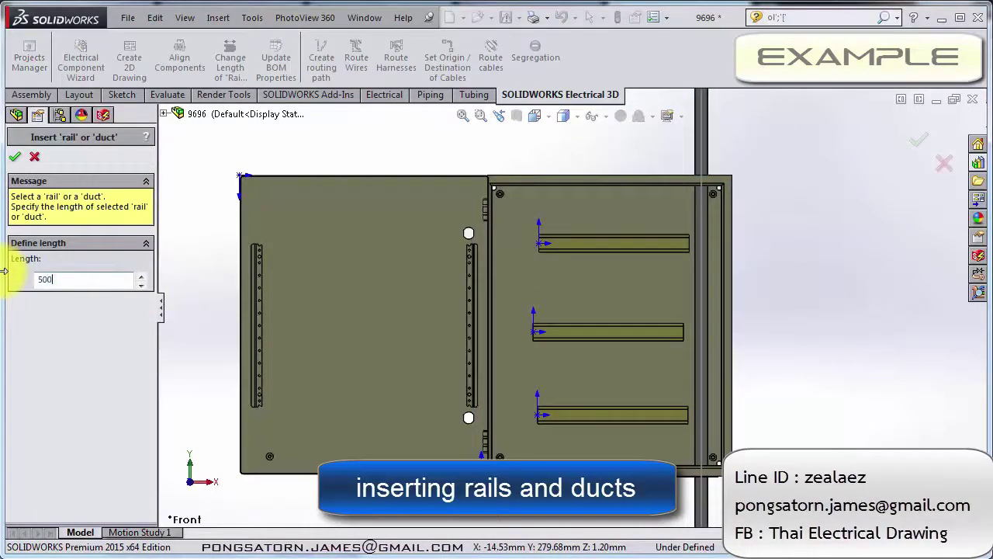
pyautogui.click(11, 162)
pyautogui.press('z')
pyautogui.press('z')
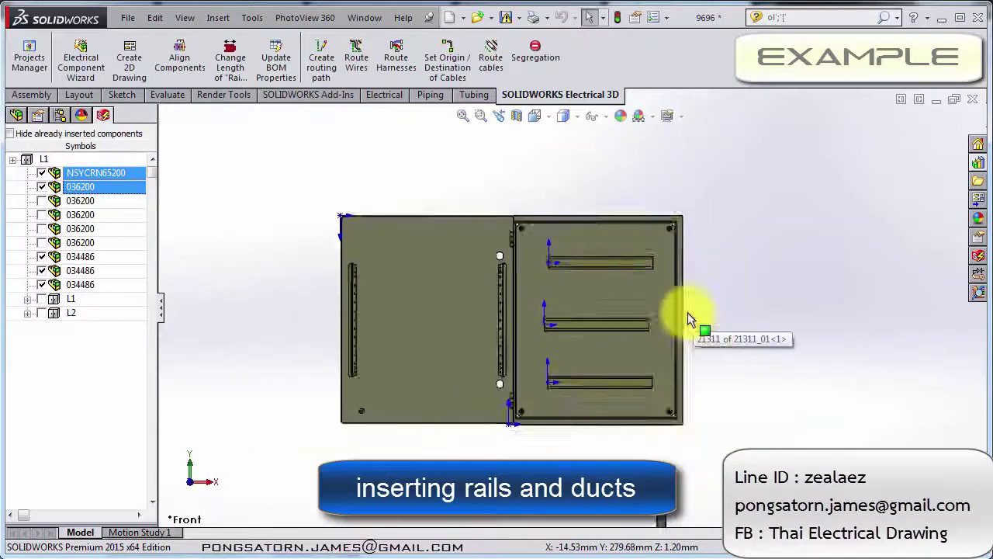
pyautogui.press('z')
pyautogui.press('z')
pyautogui.press('z')
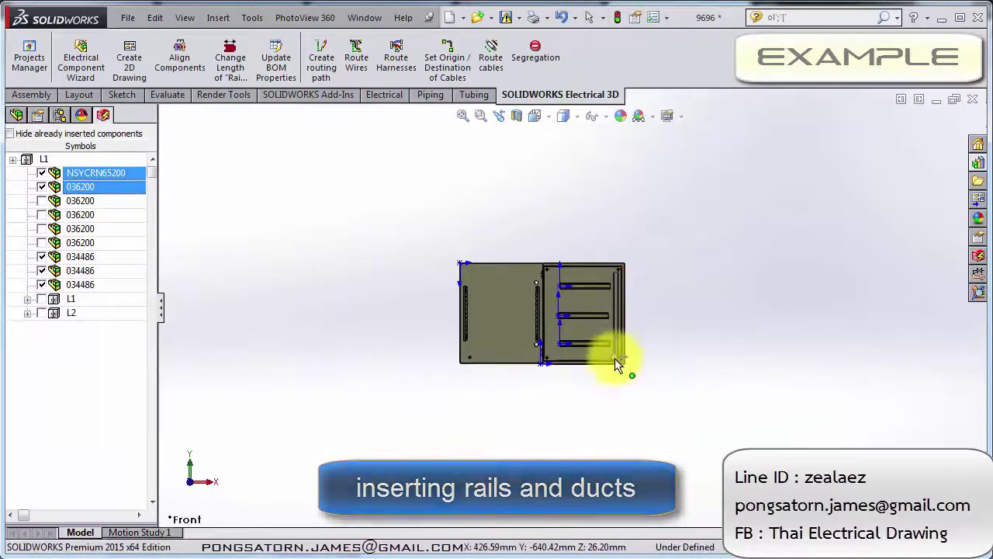
pyautogui.press('f')
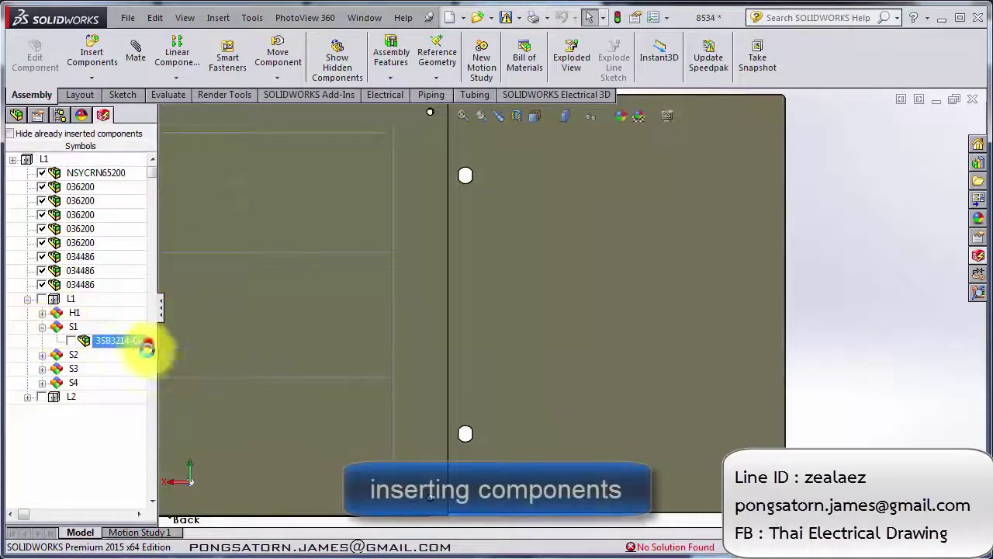
# Step: Drag the S1, S2, S3 and S4 components into the door holes and confirm each mate
pyautogui.moveTo(145, 345); pyautogui.dragTo(526, 250)
pyautogui.click(677, 260)
pyautogui.click(42, 355)
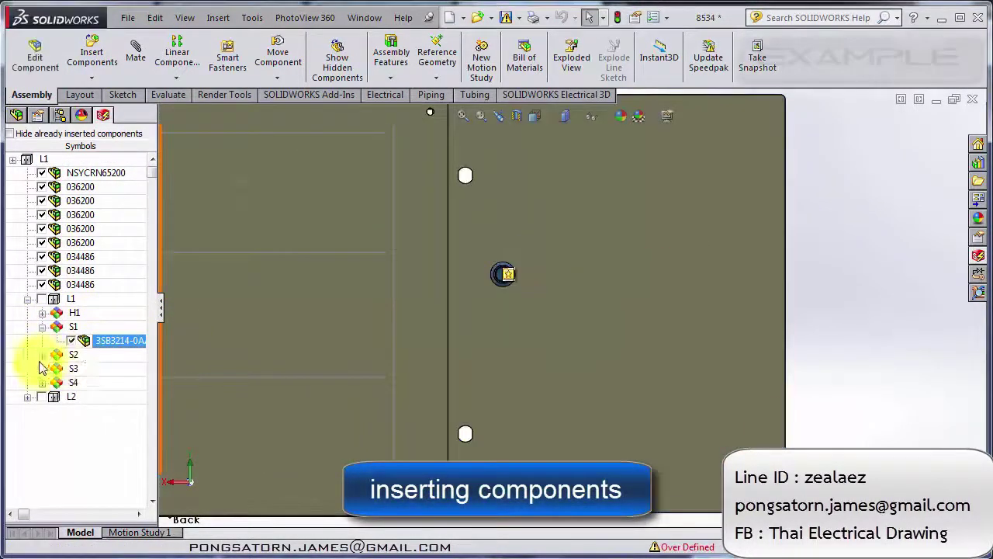
pyautogui.click(100, 367)
pyautogui.moveTo(100, 366); pyautogui.dragTo(572, 273)
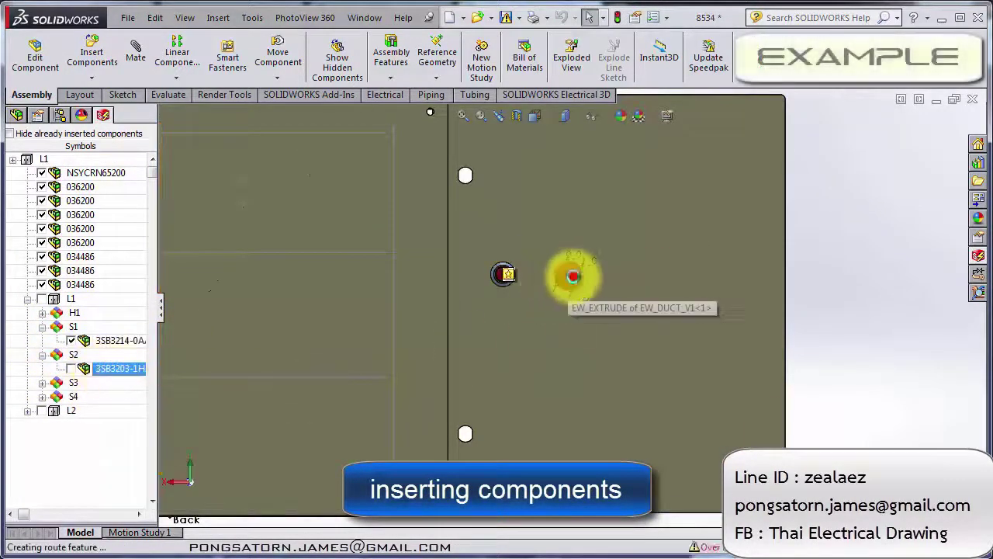
pyautogui.moveTo(311, 419); pyautogui.dragTo(638, 275)
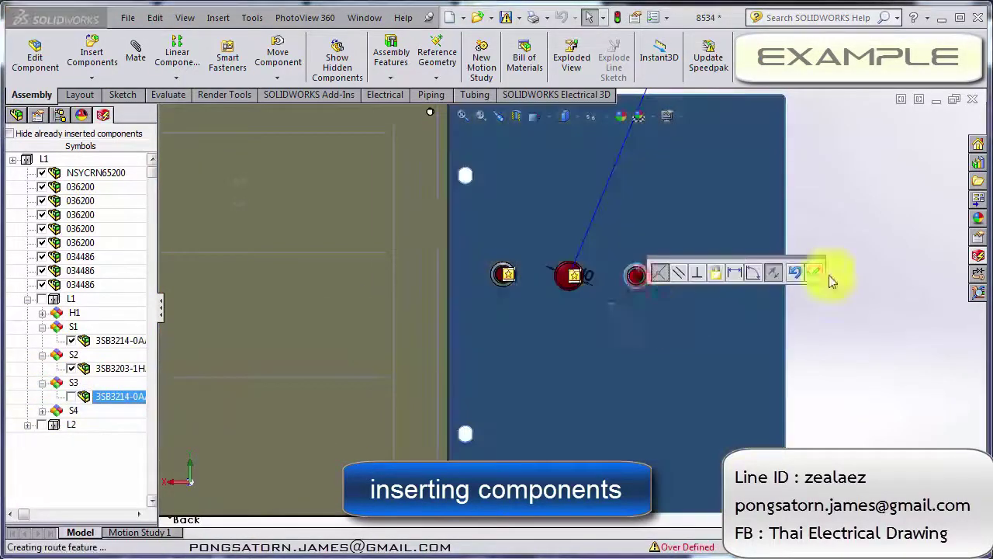
pyautogui.click(809, 271)
pyautogui.click(42, 411)
pyautogui.moveTo(117, 424); pyautogui.dragTo(704, 281)
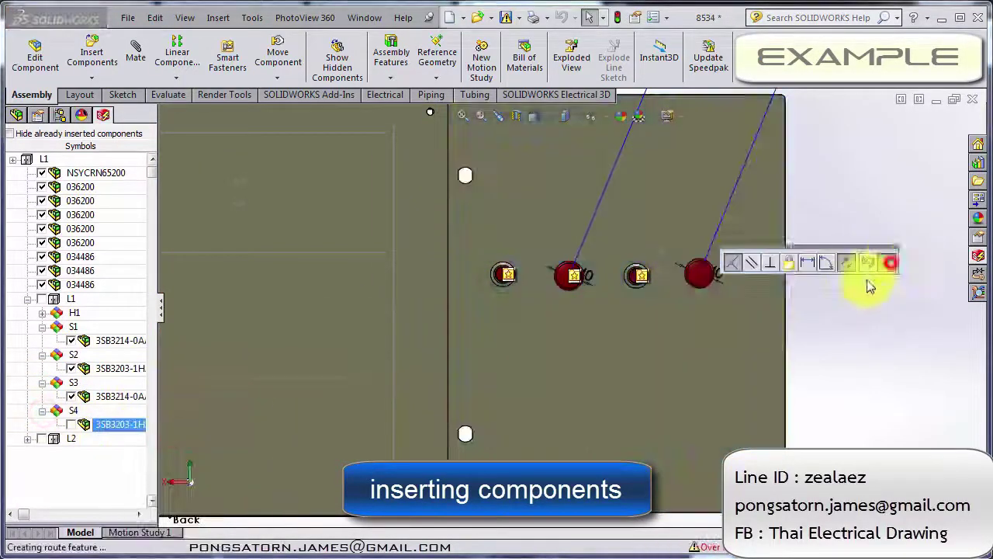
pyautogui.click(869, 264)
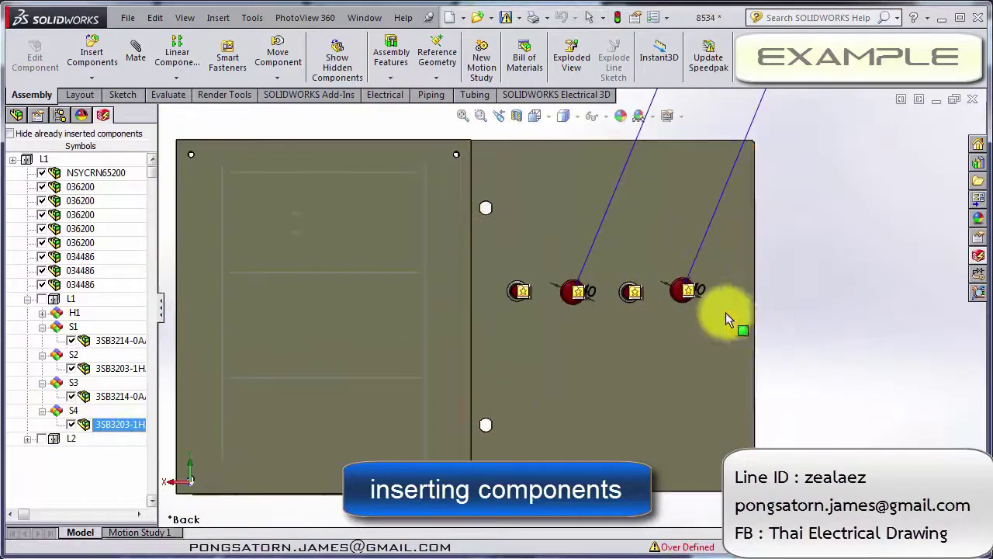
# Step: Turn the view to the front, then the back, and bring up the item visibility options
pyautogui.hotkey('ctrl', '1')
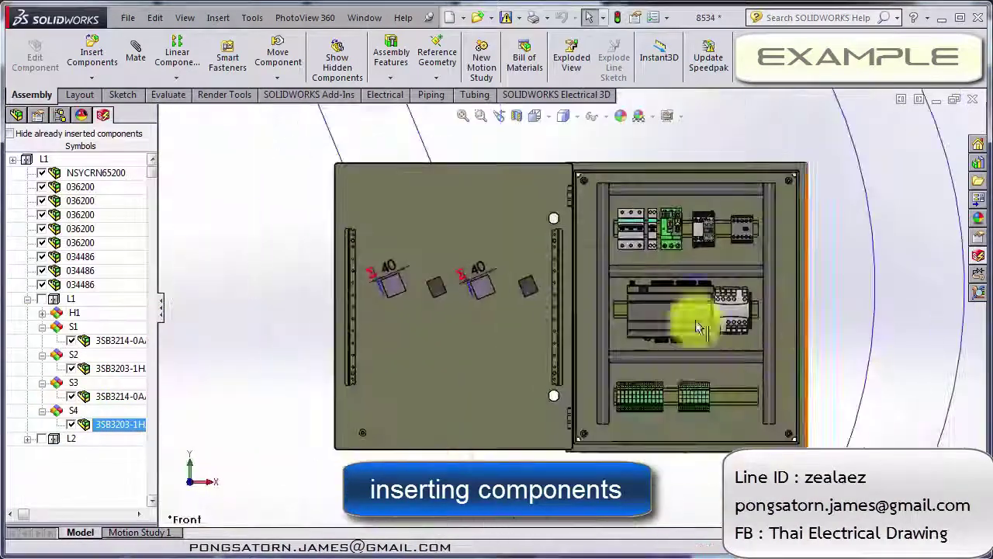
pyautogui.press('space')
pyautogui.click(645, 322)
pyautogui.click(669, 118)
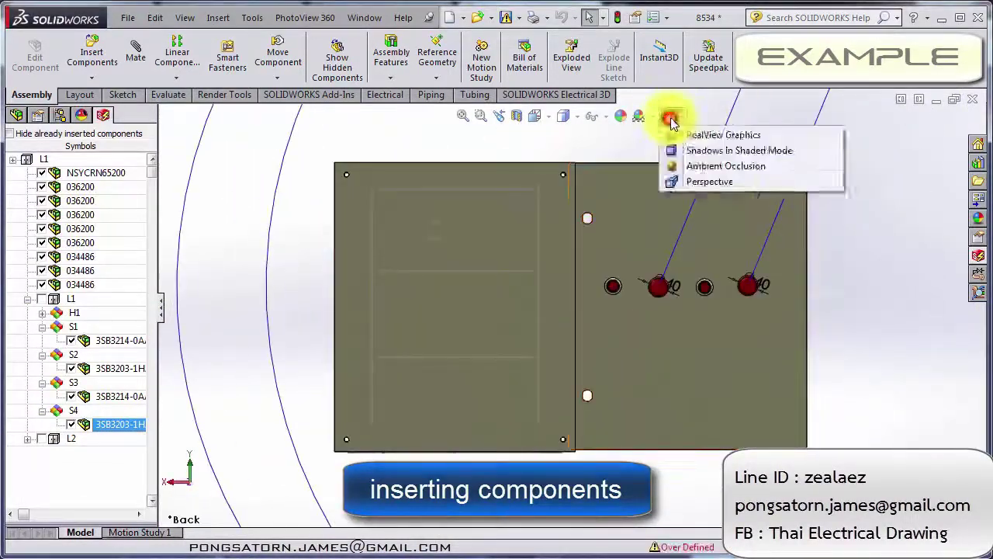
pyautogui.click(599, 116)
# Step: Hide the sketches and route wires for all components using 3DSketch Route
pyautogui.click(612, 233)
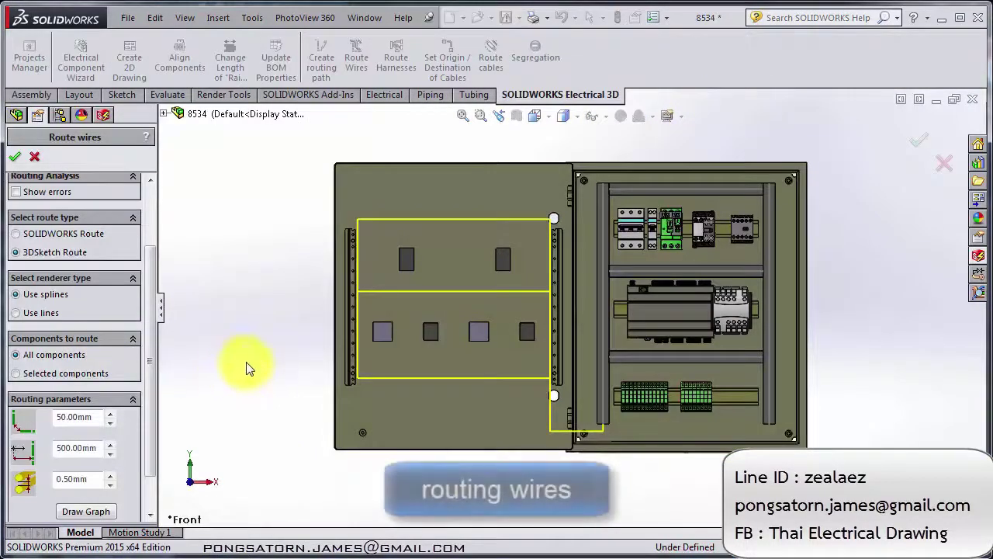
pyautogui.click(18, 159)
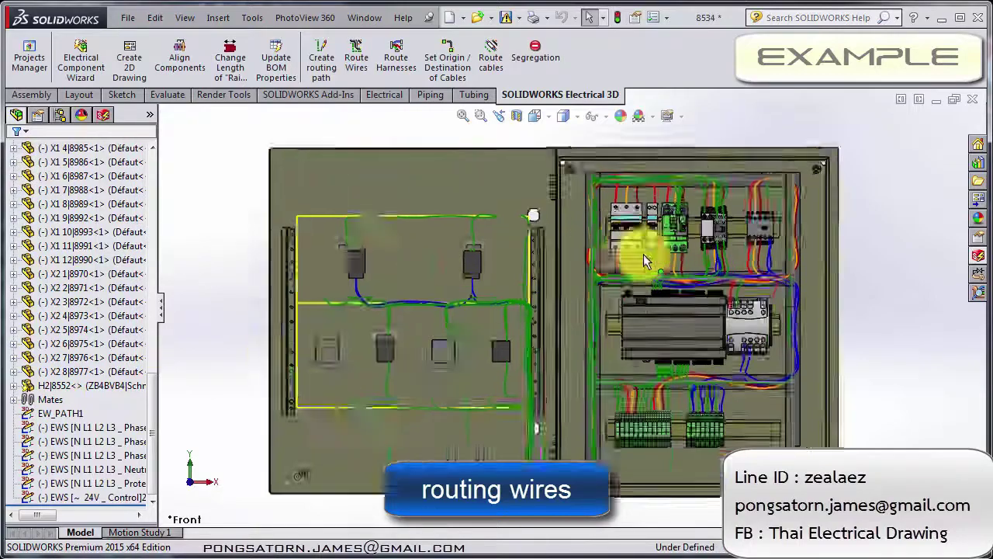
pyautogui.scroll(3, 575, 347)
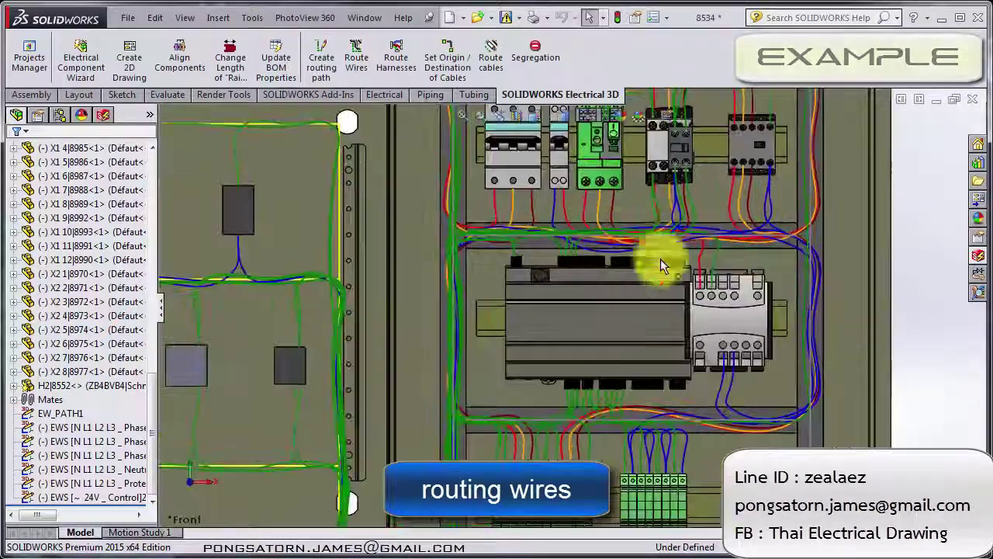
pyautogui.scroll(-2, 711, 229)
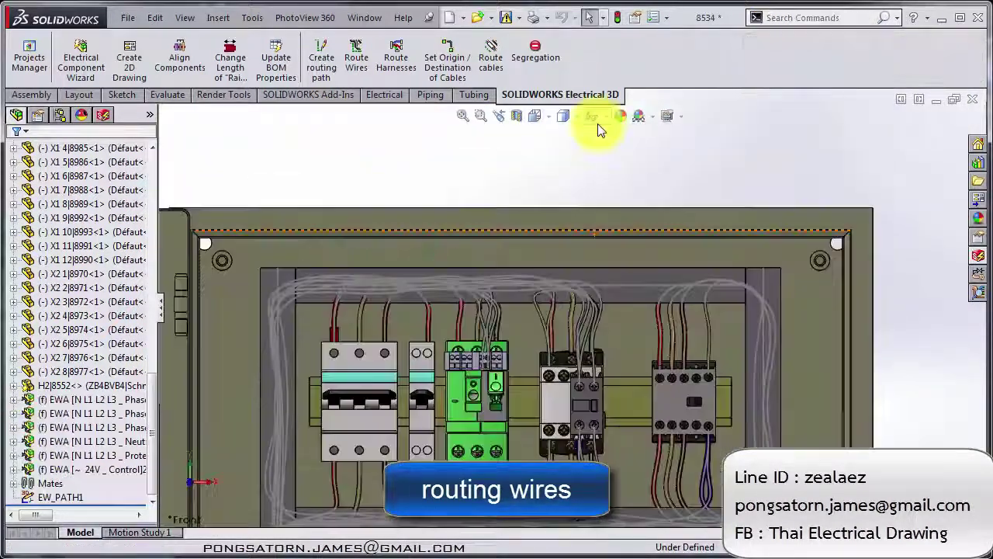
pyautogui.click(594, 117)
pyautogui.click(597, 231)
pyautogui.scroll(-2, 653, 408)
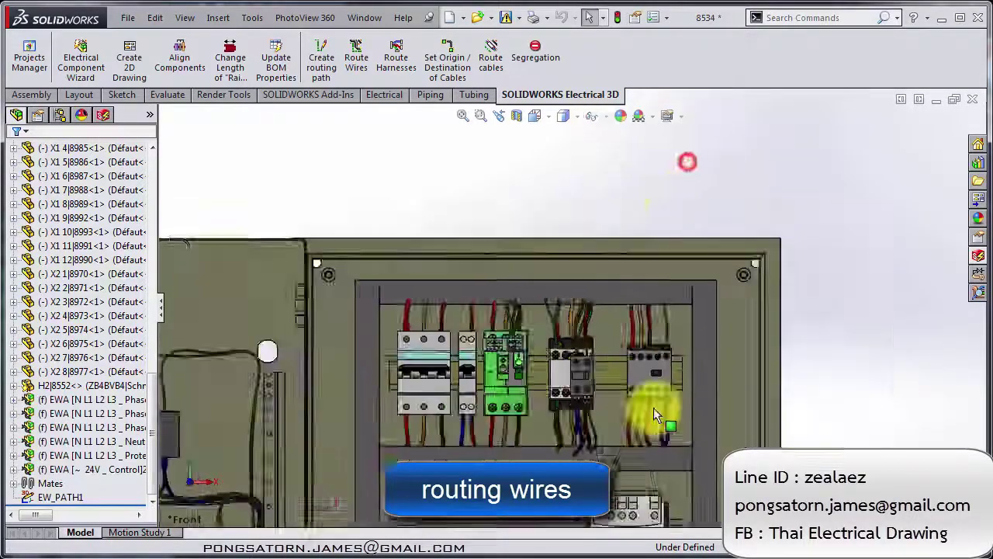
pyautogui.scroll(3, 654, 407)
pyautogui.scroll(-5, 563, 281)
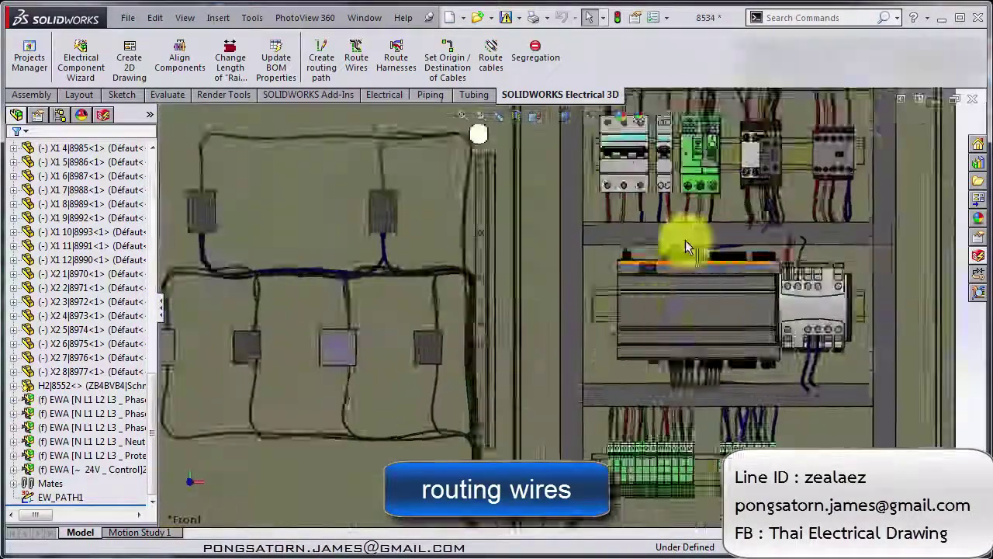
pyautogui.scroll(-3, 636, 222)
pyautogui.scroll(3, 605, 232)
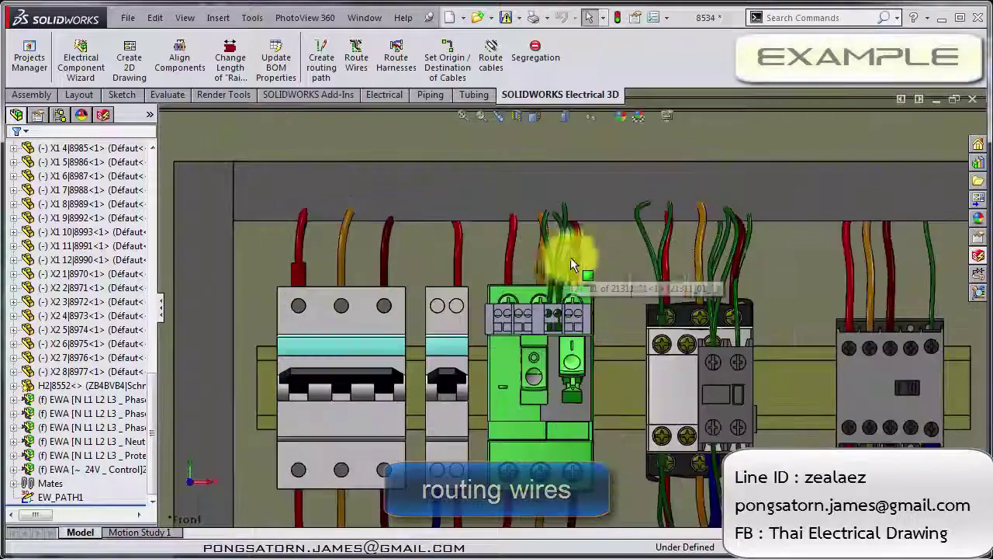
pyautogui.scroll(-3, 562, 326)
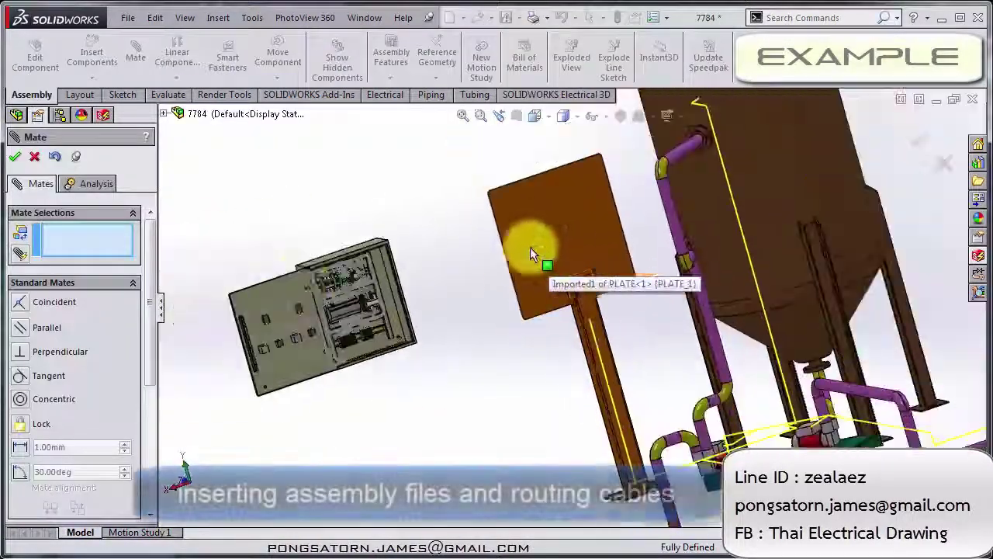
# Step: Mate the cabinet's back coincident, flat against the post's brown plate
pyautogui.click(530, 246)
pyautogui.click(298, 282)
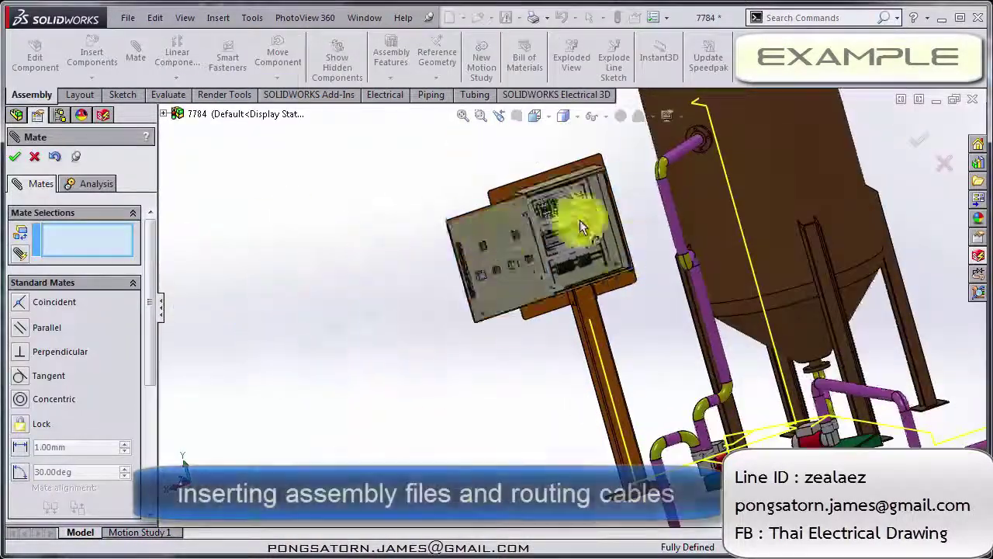
pyautogui.scroll(-3, 558, 202)
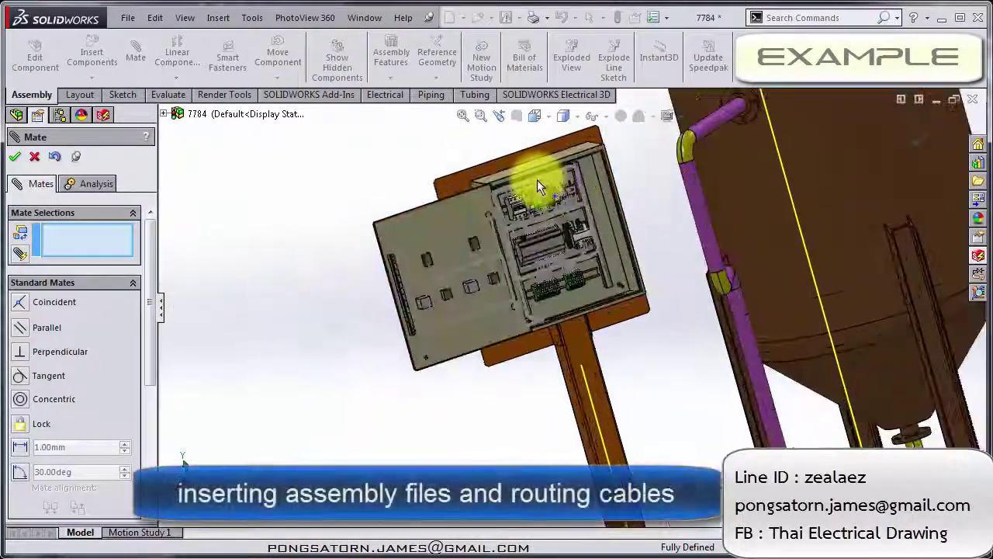
pyautogui.click(132, 282)
pyautogui.click(117, 308)
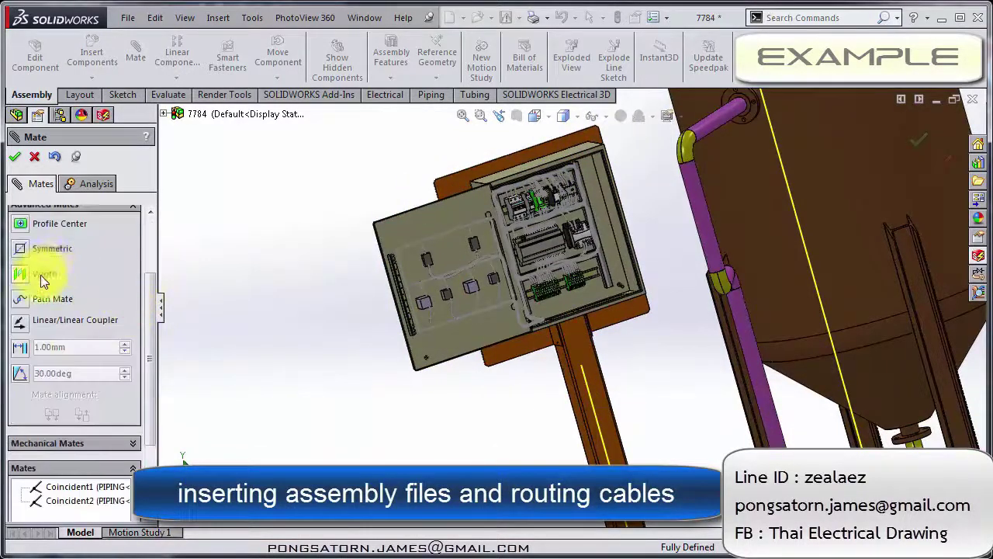
pyautogui.click(45, 271)
pyautogui.scroll(3, 377, 360)
# Step: Add a width mate between the cabinet's side faces and the plate faces, centring the cabinet
pyautogui.moveTo(158, 231)
pyautogui.mouseDown(button='middle')
pyautogui.moveTo(395, 284)
pyautogui.moveTo(599, 230)
pyautogui.moveTo(505, 270)
pyautogui.moveTo(586, 251)
pyautogui.moveTo(514, 250)
pyautogui.mouseUp(button='middle')
pyautogui.click(599, 230)
pyautogui.click(515, 250)
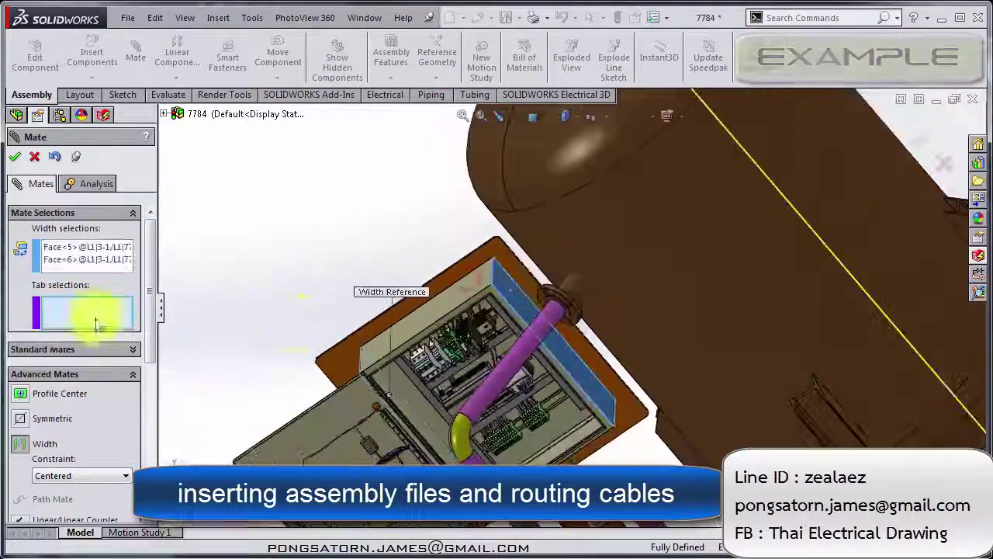
pyautogui.moveTo(478, 354); pyautogui.dragTo(747, 280, button='middle')
pyautogui.scroll(-3, 523, 350)
pyautogui.scroll(-2, 588, 328)
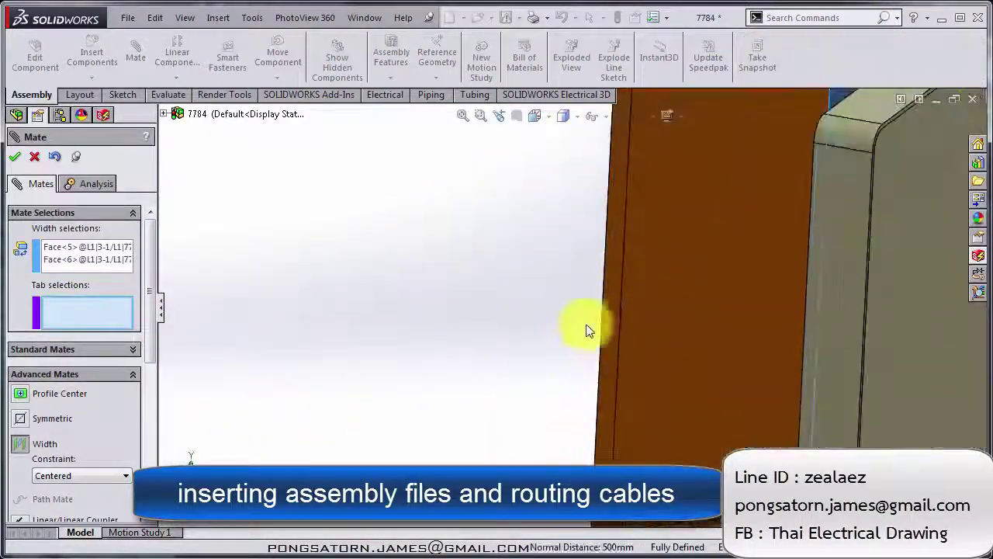
pyautogui.click(601, 341)
pyautogui.scroll(3, 576, 322)
pyautogui.scroll(-4, 527, 310)
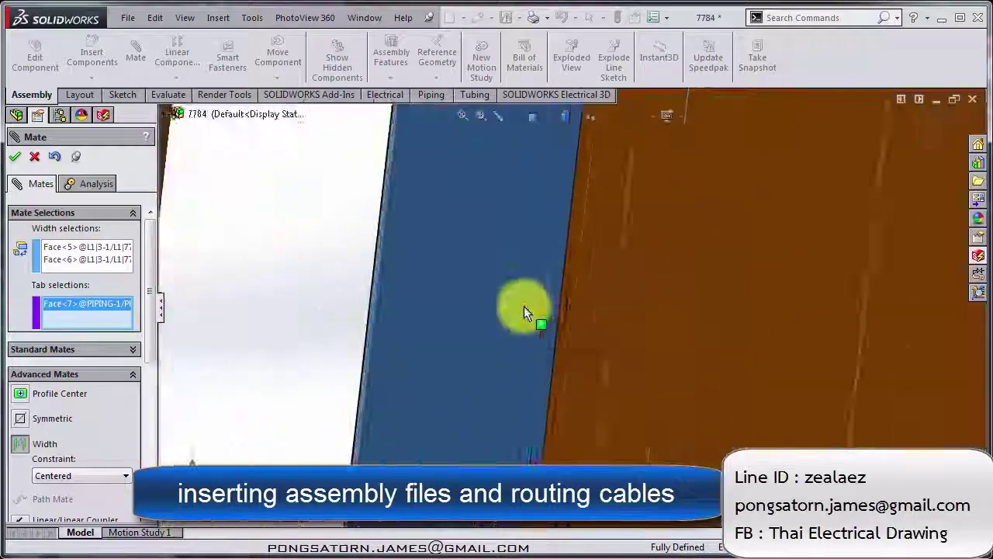
pyautogui.scroll(-2, 547, 291)
pyautogui.scroll(3, 596, 371)
pyautogui.click(917, 141)
pyautogui.scroll(4, 505, 321)
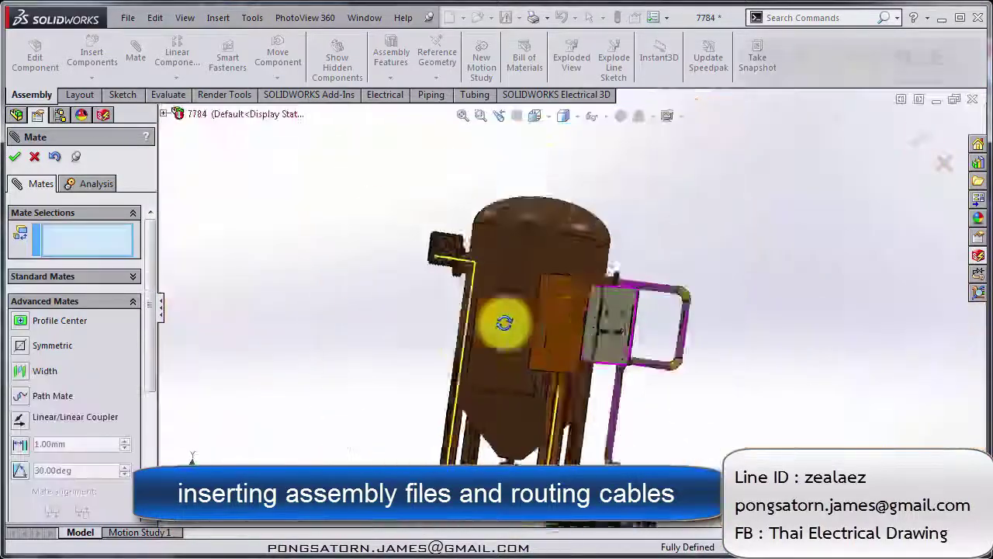
pyautogui.scroll(-2, 612, 336)
pyautogui.scroll(-3, 561, 345)
pyautogui.scroll(3, 626, 313)
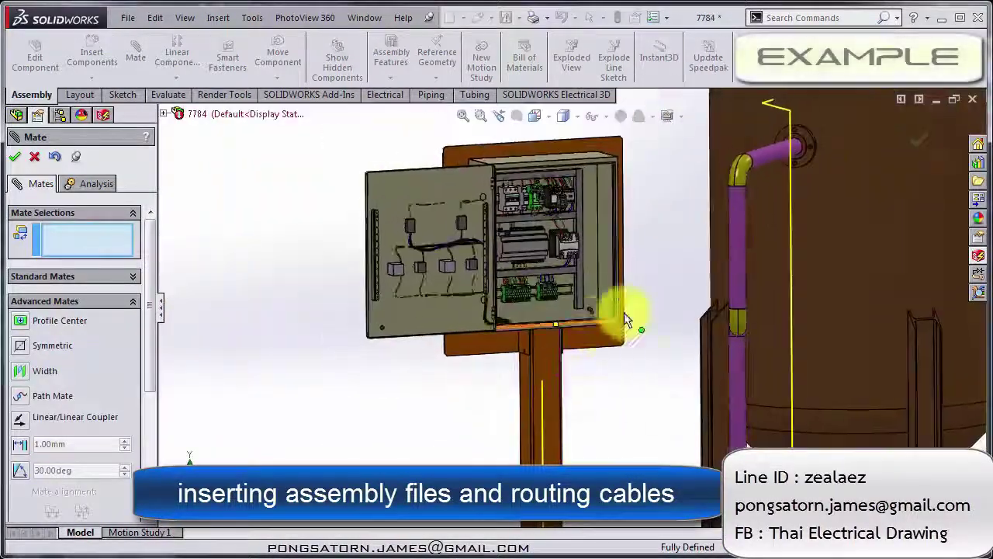
pyautogui.scroll(-1, 643, 251)
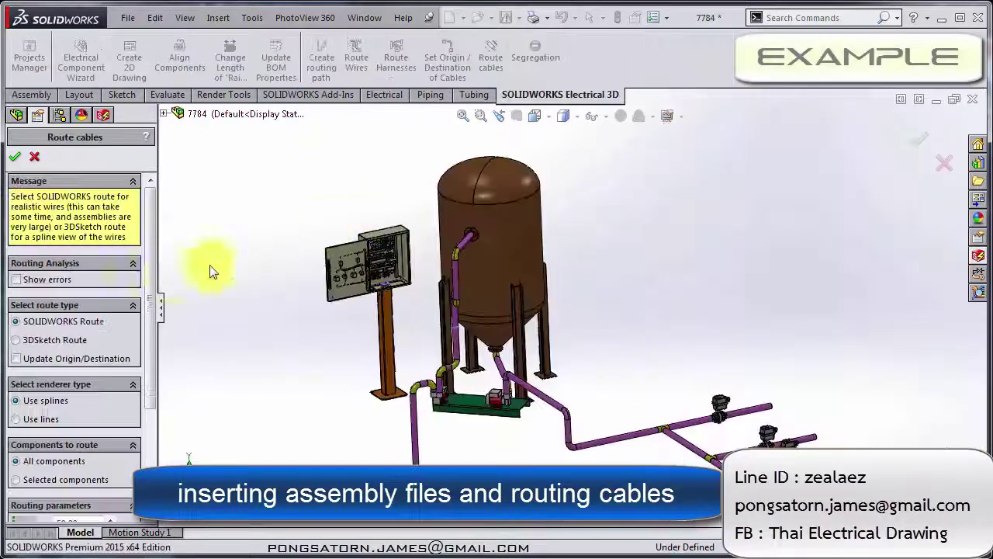
# Step: Route all cables with SOLIDWORKS Route and splines from the cabinet to the pump and sensors
pyautogui.moveTo(151, 278); pyautogui.dragTo(129, 321)
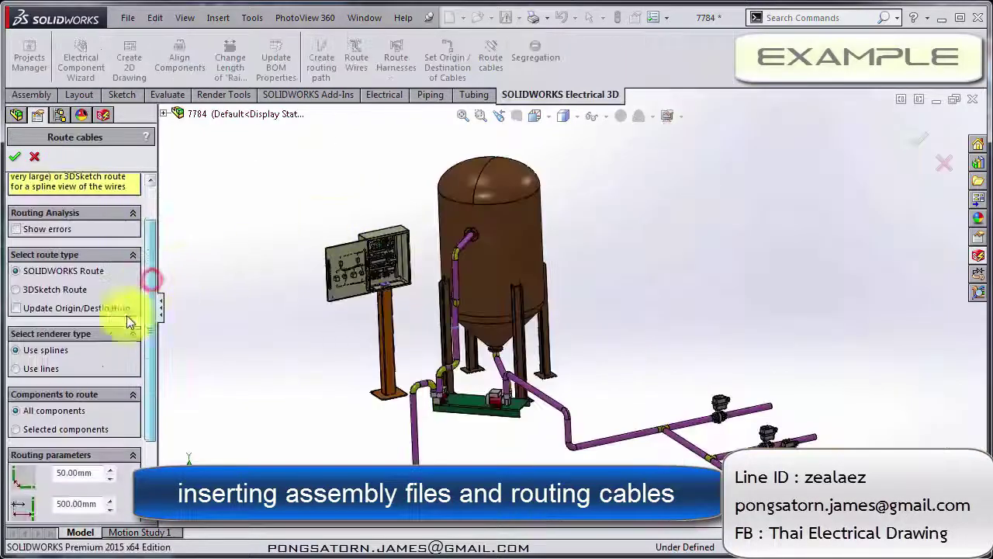
pyautogui.scroll(-1, 148, 311)
pyautogui.scroll(-2, 48, 285)
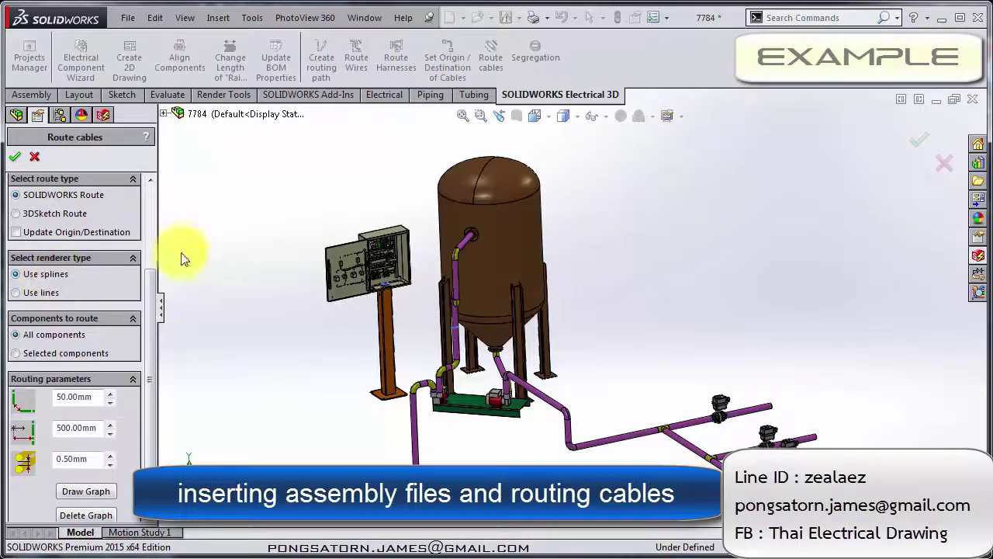
pyautogui.click(16, 159)
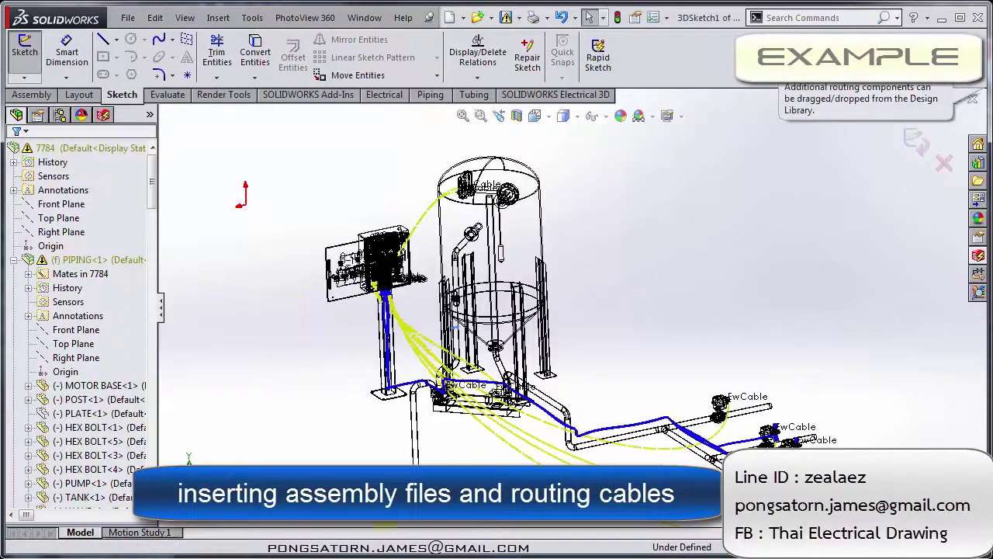
pyautogui.click(477, 504)
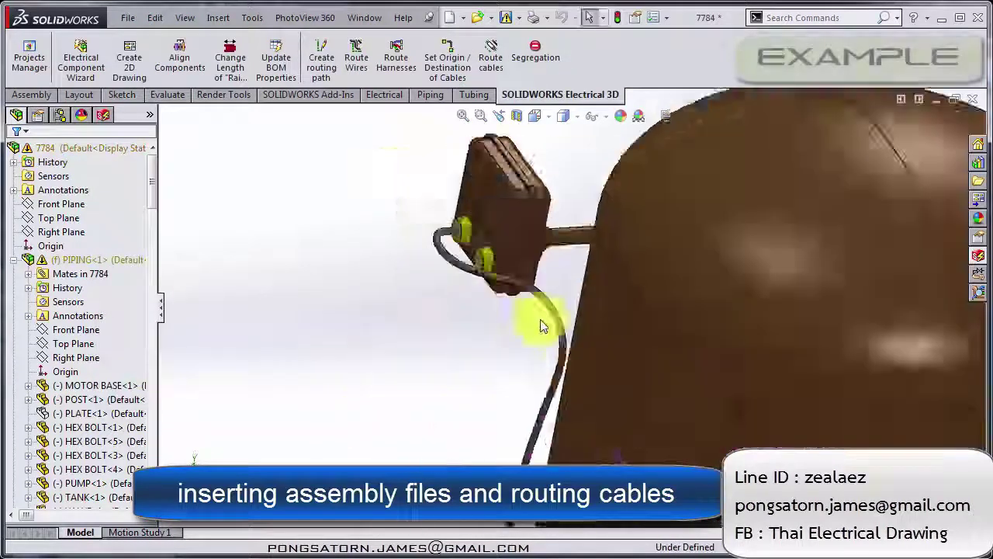
pyautogui.moveTo(542, 326); pyautogui.dragTo(388, 344, button='middle')
pyautogui.scroll(5, 572, 350)
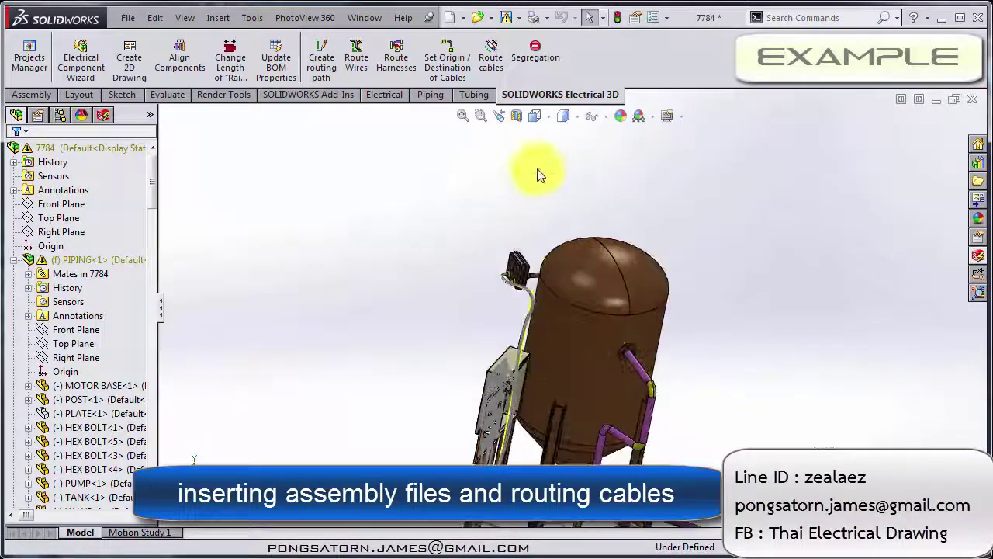
pyautogui.click(594, 117)
pyautogui.click(596, 232)
pyautogui.scroll(3, 705, 341)
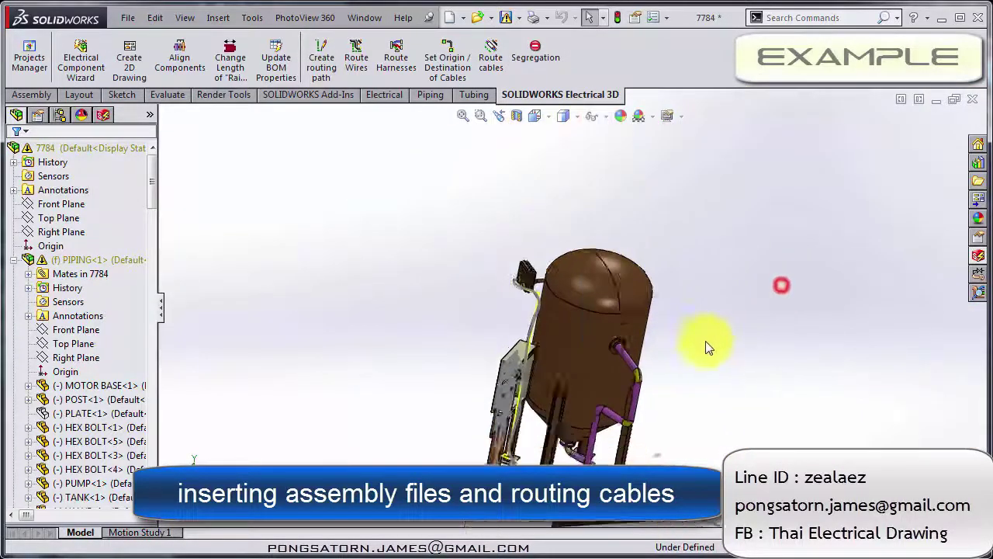
pyautogui.scroll(3, 643, 355)
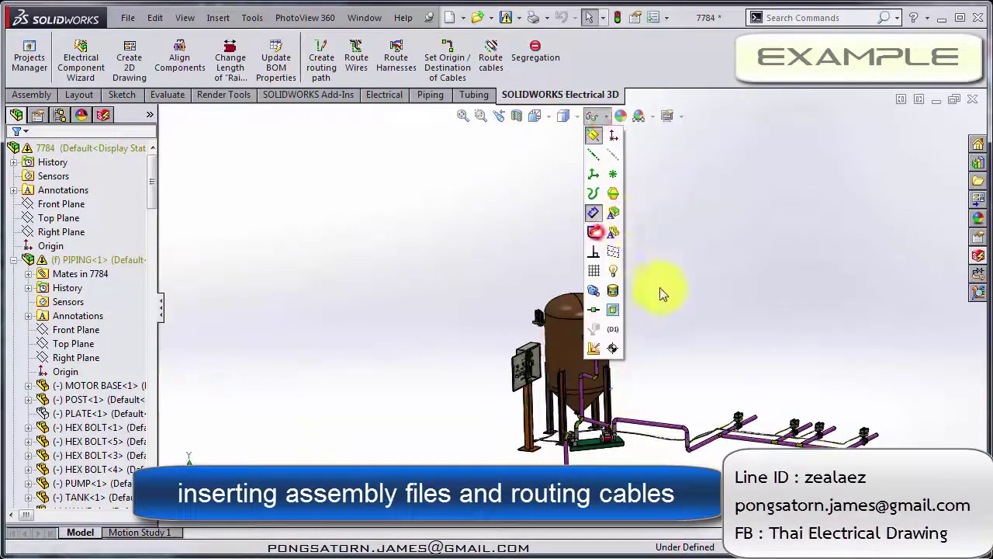
pyautogui.scroll(-2, 610, 354)
pyautogui.scroll(-4, 599, 372)
pyautogui.moveTo(598, 416); pyautogui.dragTo(732, 364, button='middle')
pyautogui.scroll(3, 679, 376)
pyautogui.scroll(-4, 731, 364)
pyautogui.scroll(2, 739, 293)
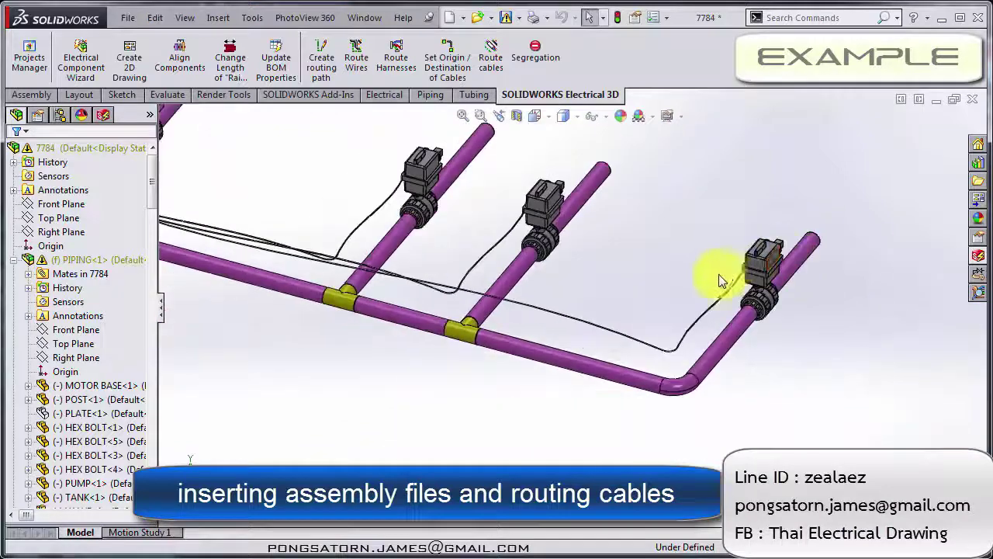
pyautogui.moveTo(720, 275); pyautogui.dragTo(679, 247, button='middle')
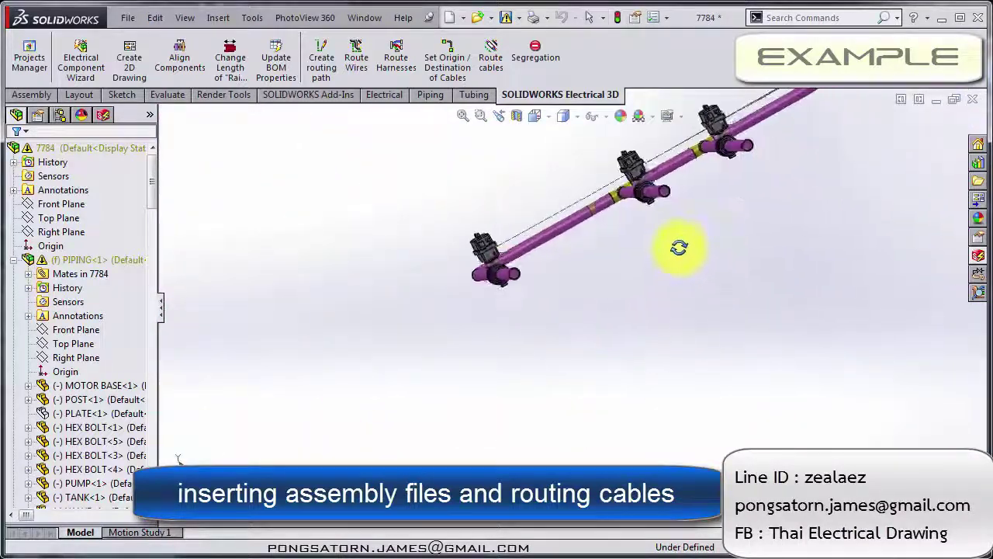
pyautogui.scroll(-2, 496, 264)
pyautogui.scroll(-4, 503, 277)
pyautogui.scroll(3, 443, 214)
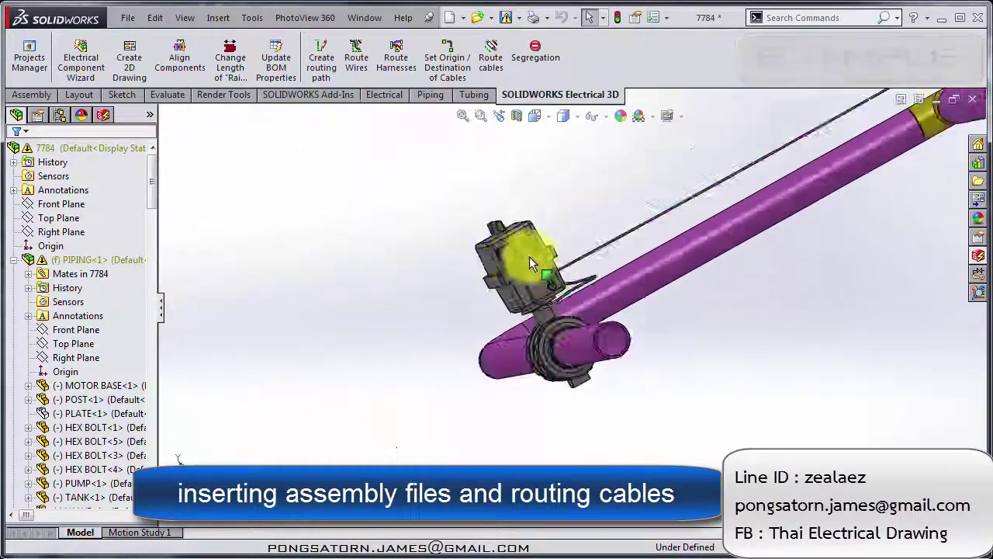
pyautogui.scroll(2, 724, 224)
pyautogui.scroll(-2, 752, 224)
pyautogui.scroll(3, 735, 203)
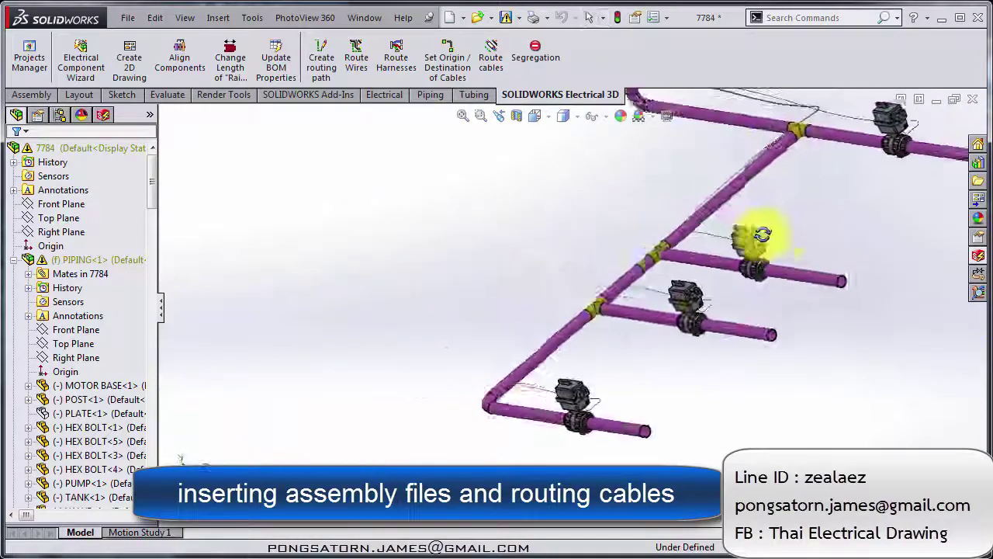
pyautogui.moveTo(742, 233); pyautogui.dragTo(786, 218, button='middle')
pyautogui.scroll(-3, 721, 204)
pyautogui.moveTo(721, 203)
pyautogui.mouseDown(button='middle')
pyautogui.moveTo(587, 155)
pyautogui.moveTo(538, 256)
pyautogui.moveTo(539, 317)
pyautogui.moveTo(575, 217)
pyautogui.mouseUp(button='middle')
pyautogui.scroll(-3, 574, 217)
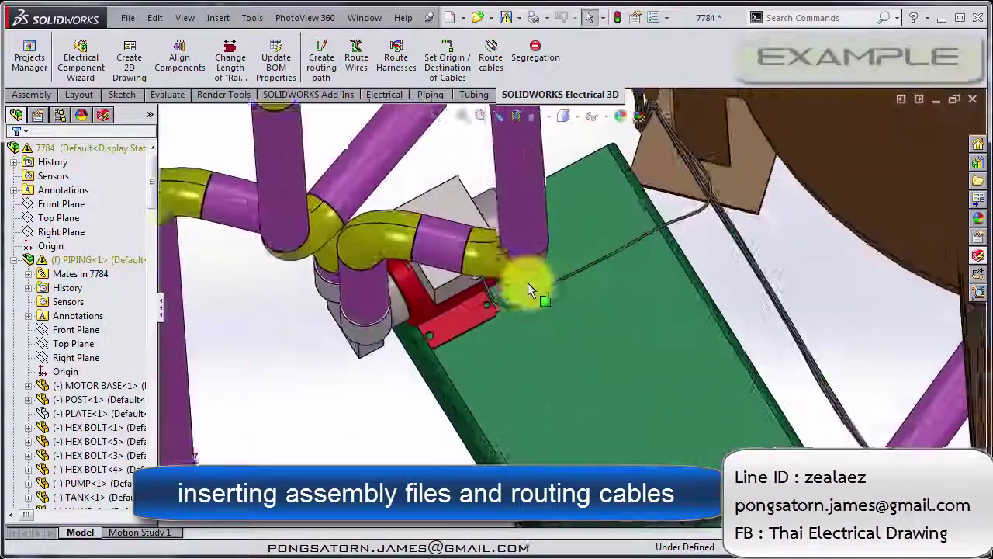
pyautogui.moveTo(536, 277); pyautogui.dragTo(492, 266, button='middle')
pyautogui.scroll(2, 635, 436)
pyautogui.moveTo(635, 436)
pyautogui.mouseDown(button='middle')
pyautogui.moveTo(654, 284)
pyautogui.moveTo(554, 155)
pyautogui.moveTo(538, 157)
pyautogui.moveTo(673, 197)
pyautogui.mouseUp(button='middle')
pyautogui.scroll(-5, 673, 197)
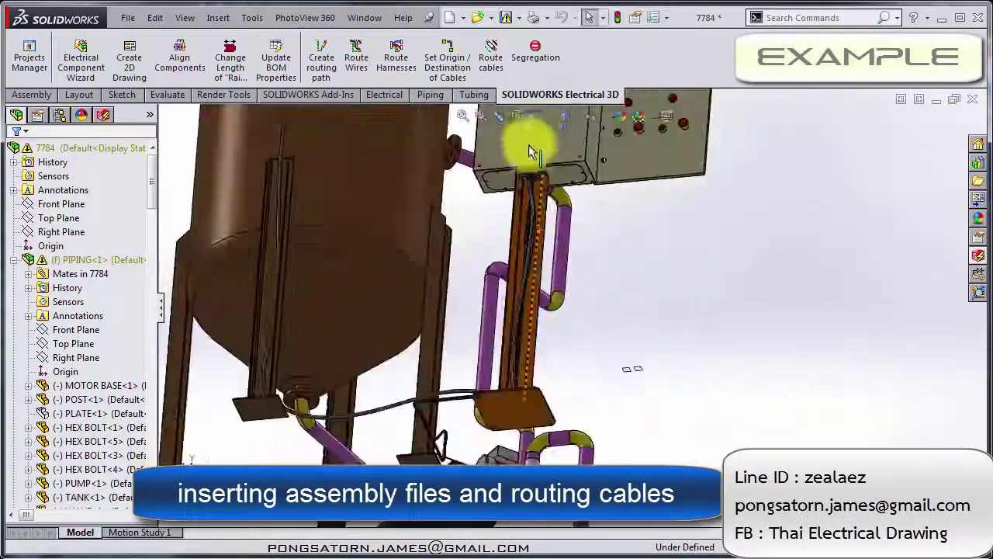
pyautogui.scroll(-3, 561, 232)
pyautogui.scroll(-2, 592, 238)
pyautogui.scroll(-2, 676, 270)
pyautogui.scroll(1, 675, 271)
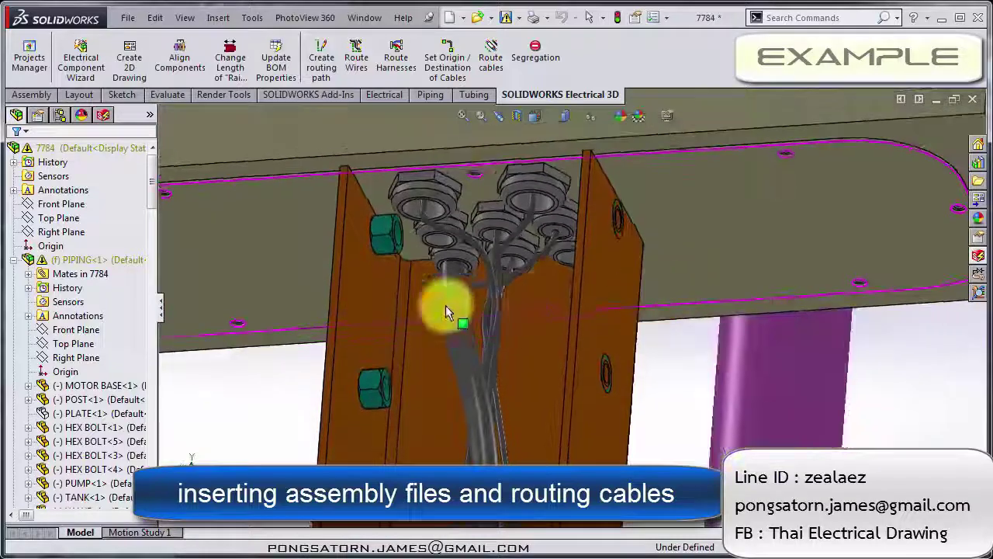
pyautogui.scroll(3, 616, 310)
pyautogui.scroll(-1, 623, 309)
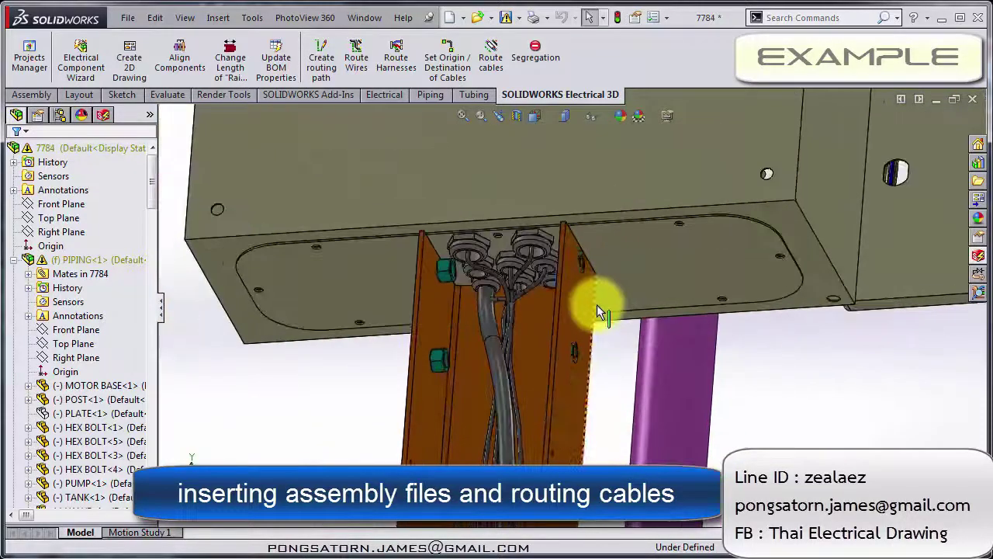
pyautogui.moveTo(606, 299)
pyautogui.mouseDown(button='middle')
pyautogui.moveTo(617, 300)
pyautogui.moveTo(522, 279)
pyautogui.mouseUp(button='middle')
pyautogui.scroll(2, 719, 370)
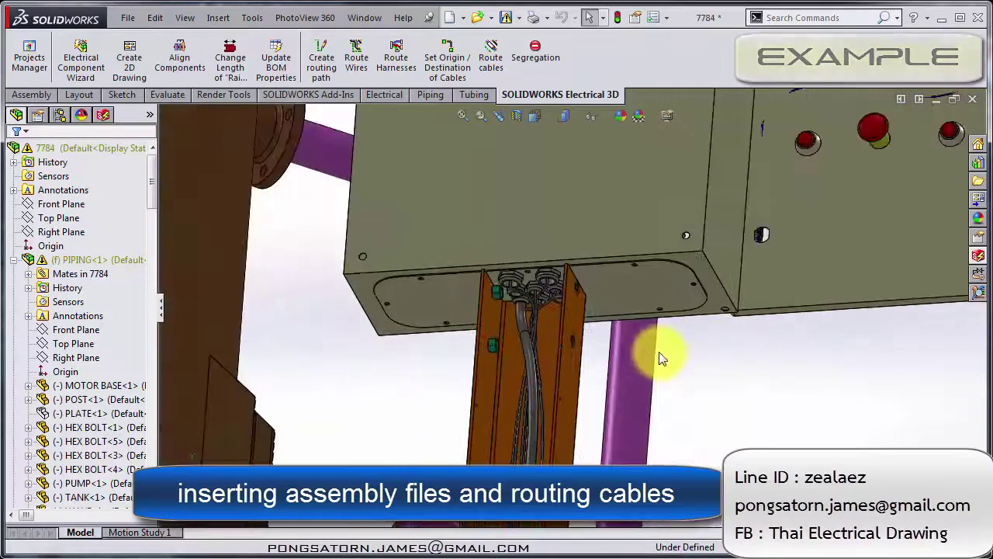
pyautogui.scroll(3, 648, 352)
pyautogui.moveTo(632, 381)
pyautogui.mouseDown(button='middle')
pyautogui.moveTo(615, 426)
pyautogui.moveTo(476, 388)
pyautogui.moveTo(578, 371)
pyautogui.moveTo(825, 359)
pyautogui.mouseUp(button='middle')
pyautogui.scroll(-2, 488, 384)
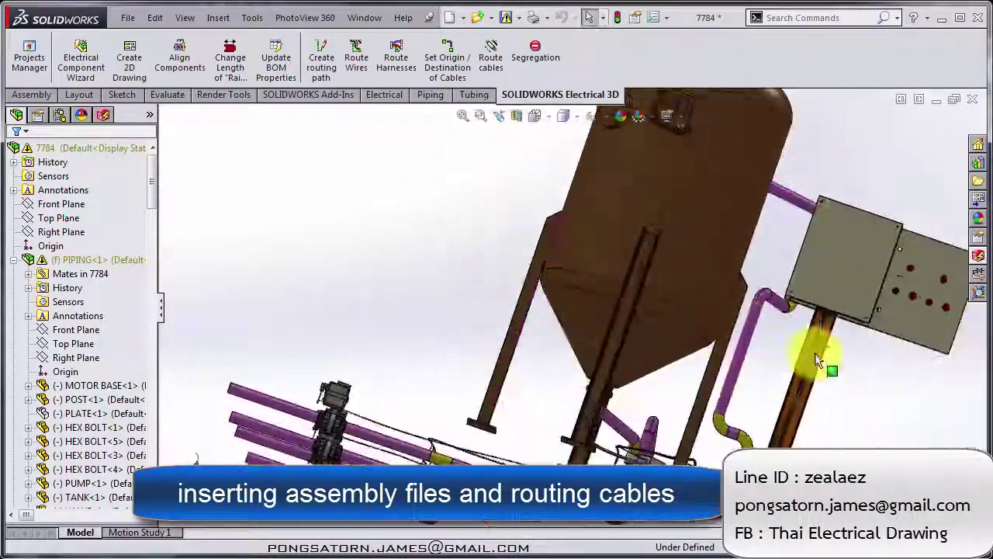
pyautogui.scroll(-3, 725, 249)
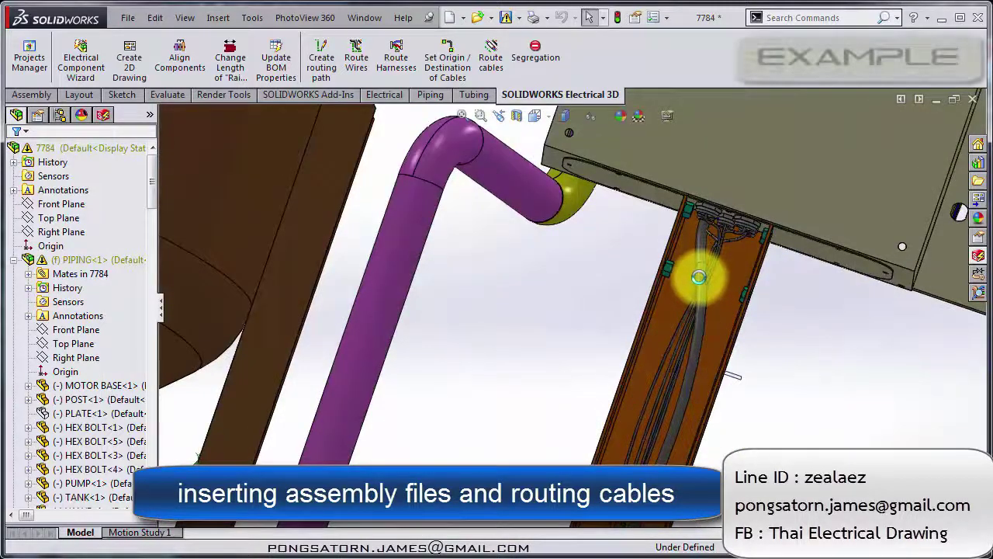
pyautogui.scroll(3, 632, 332)
pyautogui.scroll(3, 562, 347)
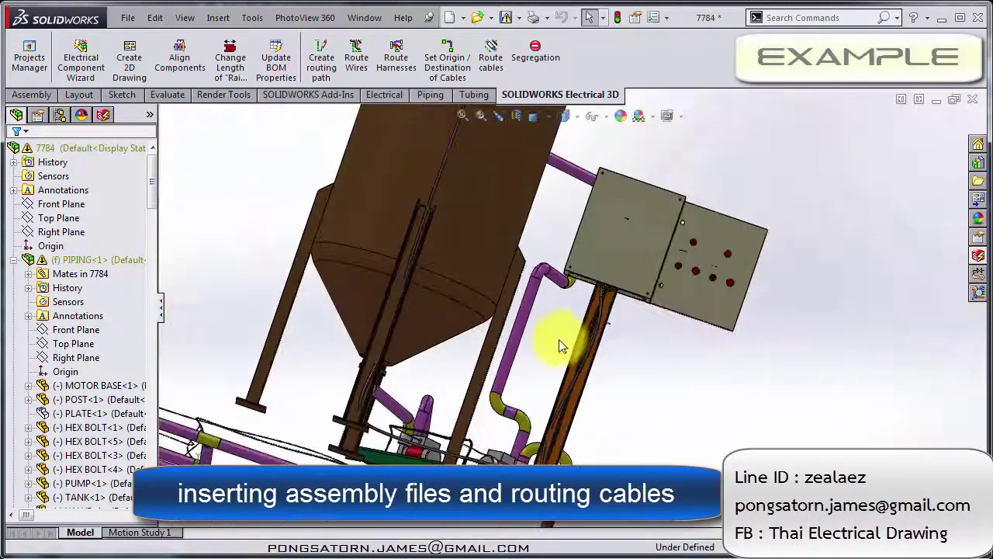
pyautogui.moveTo(562, 346); pyautogui.dragTo(470, 324, button='middle')
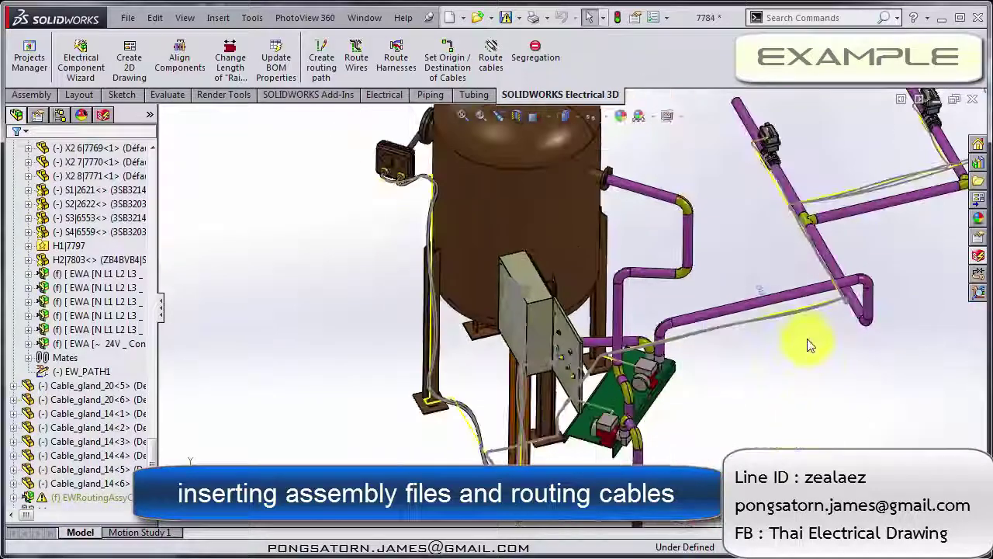
pyautogui.scroll(3, 807, 345)
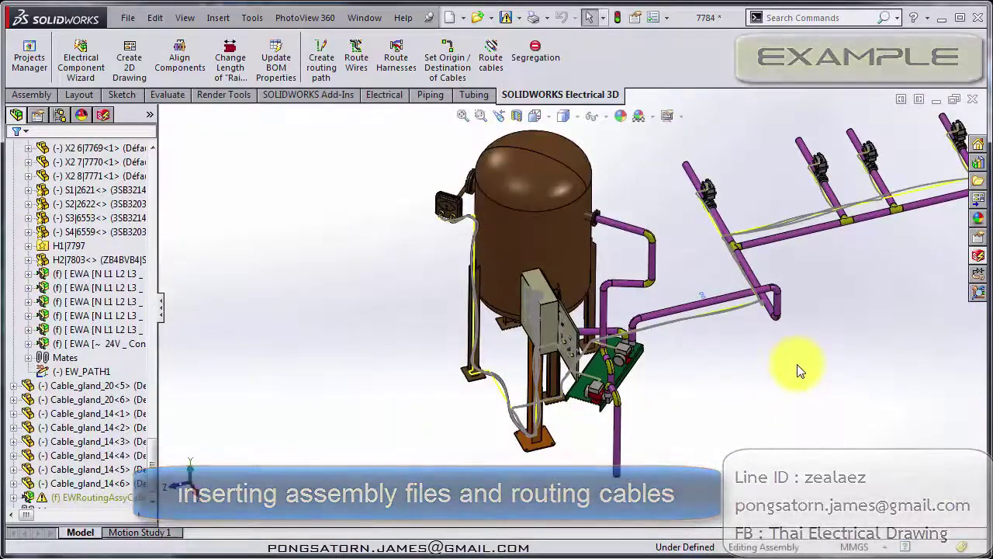